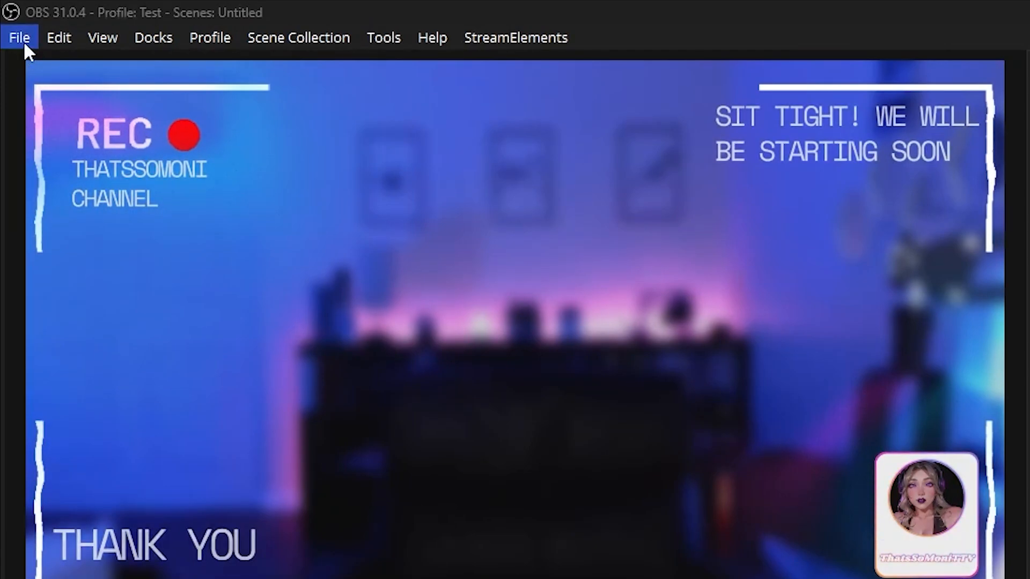
# Open the stream settings and choose Twitch as the streaming service.
pyautogui.click(23, 41)
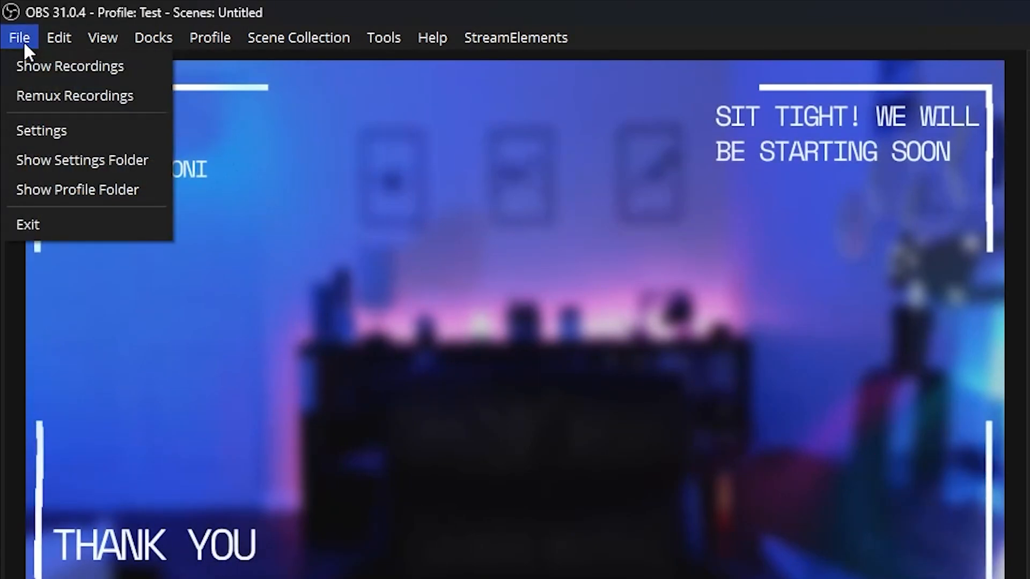
pyautogui.click(17, 133)
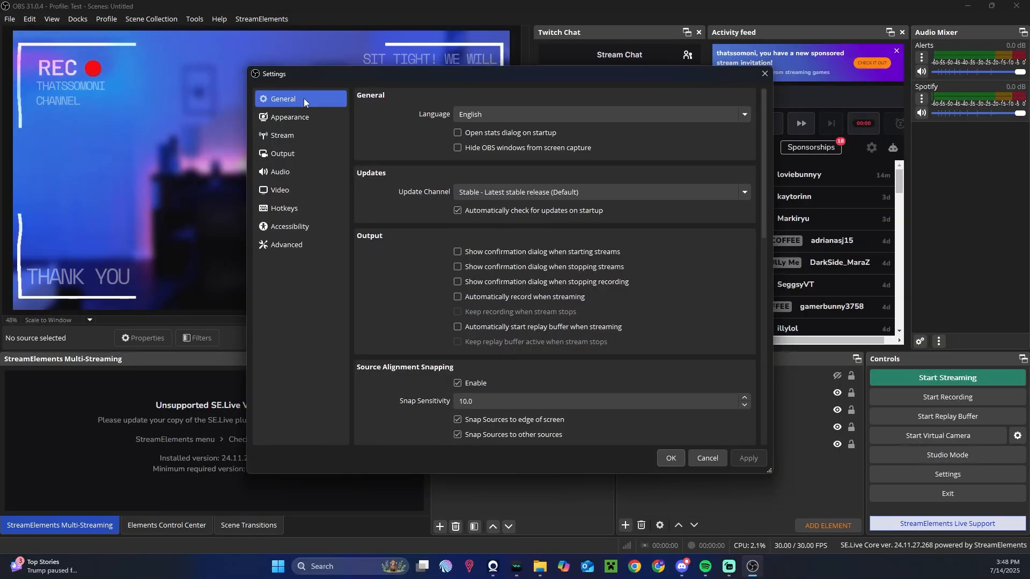
pyautogui.click(276, 136)
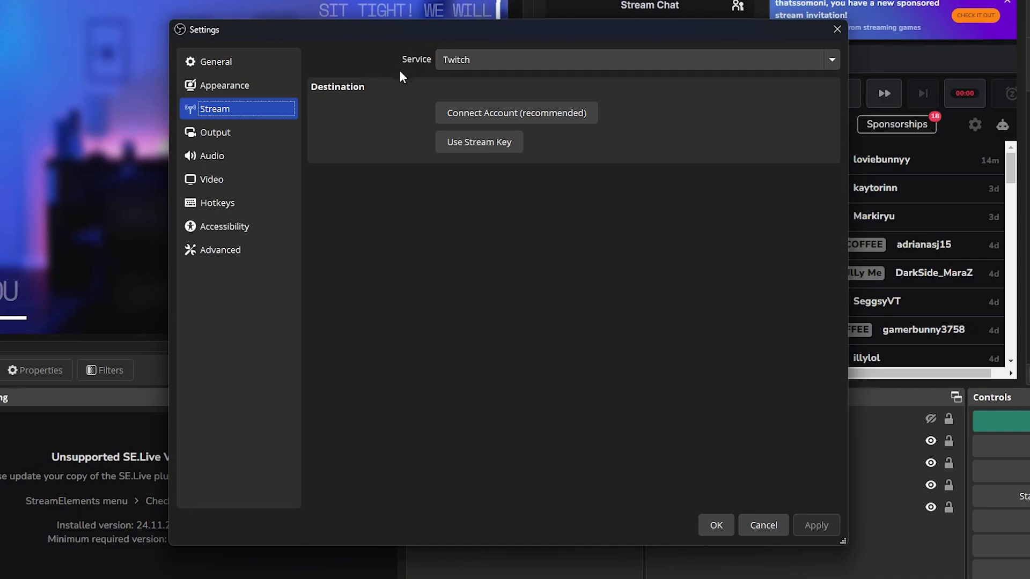
pyautogui.click(484, 60)
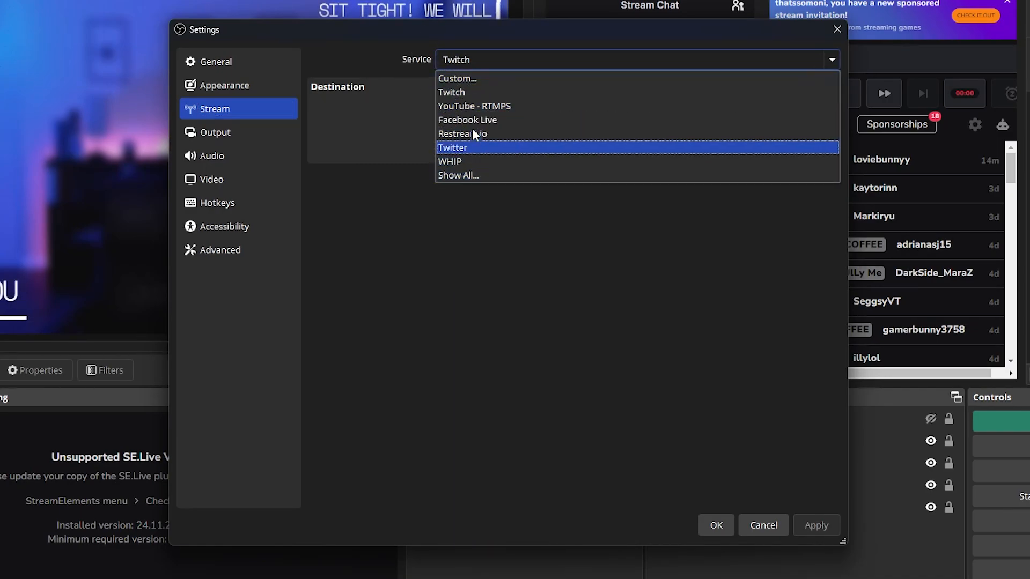
pyautogui.click(467, 93)
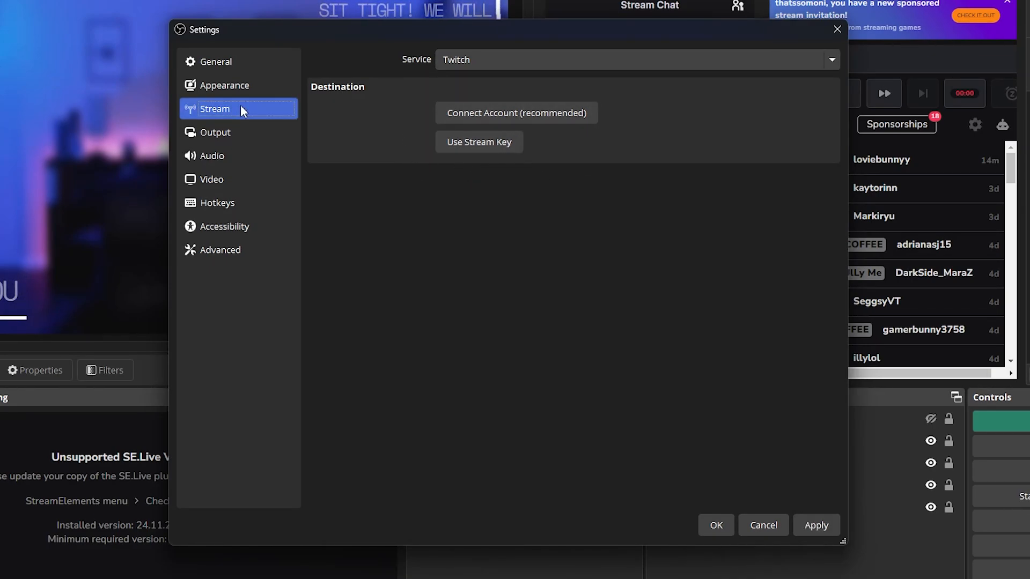
# Switch the output mode to Advanced in the output settings.
pyautogui.click(235, 135)
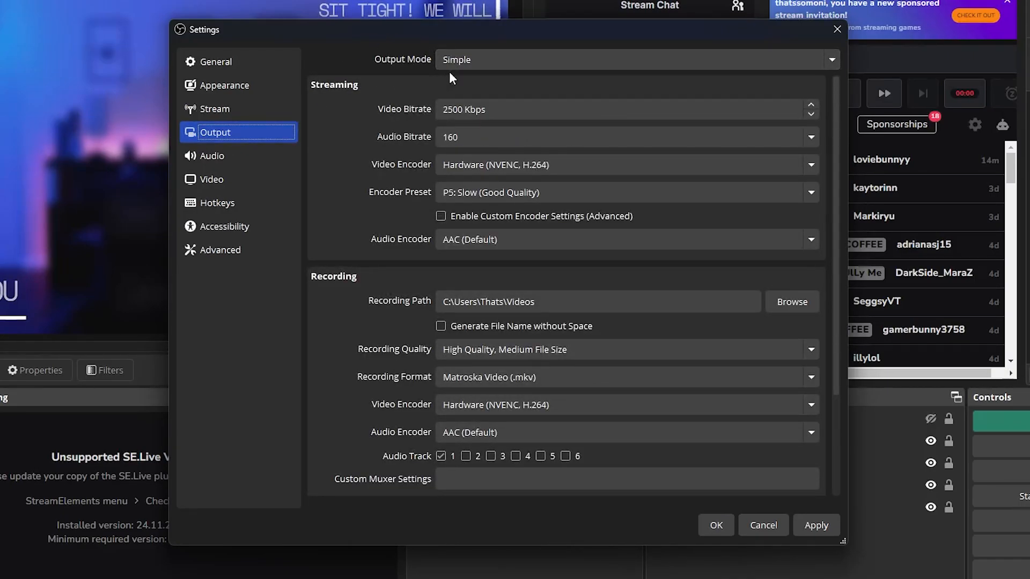
pyautogui.click(465, 59)
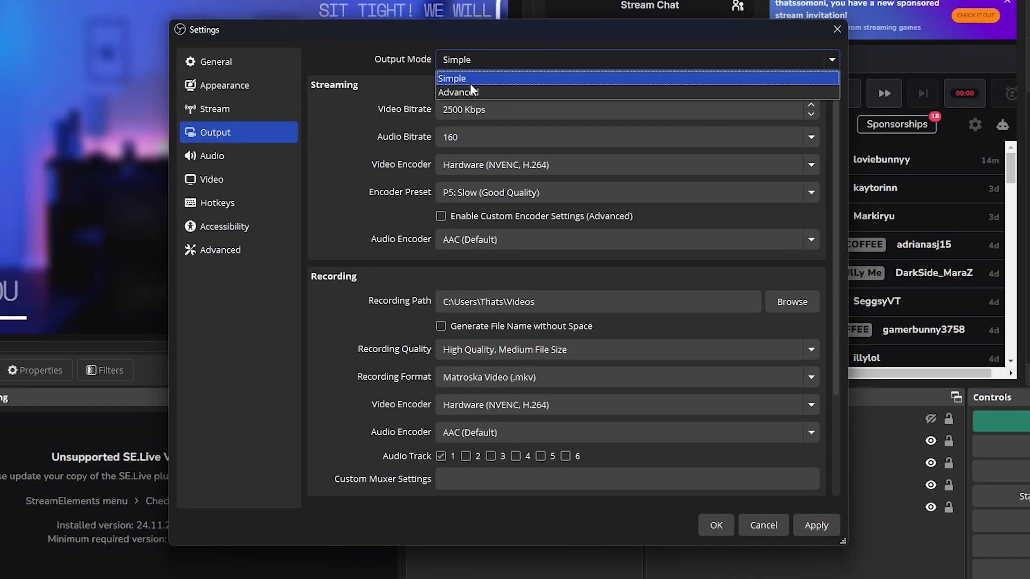
pyautogui.click(471, 88)
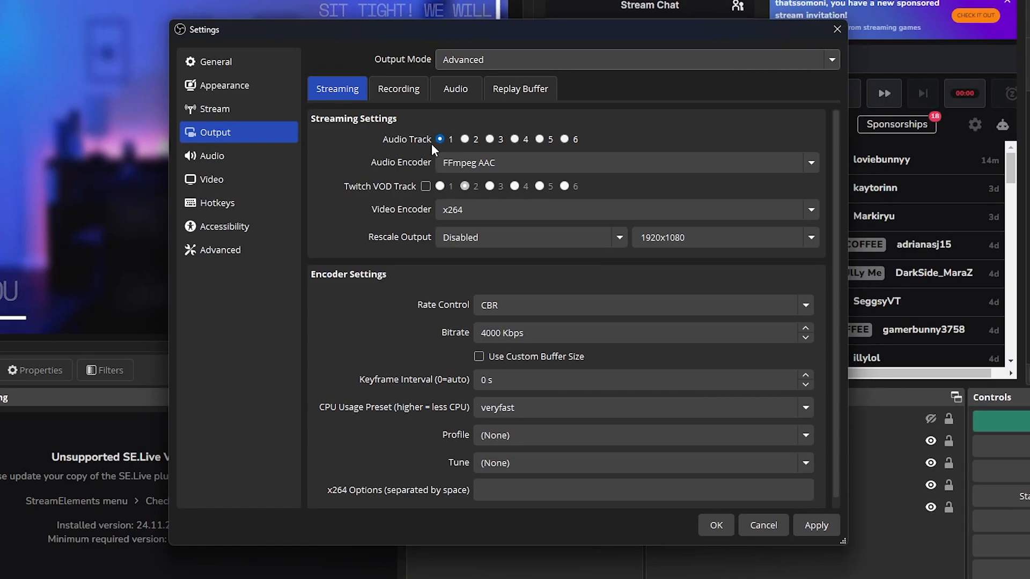
# Set the streaming encoder bitrate to 6000 Kbps and apply the change.
pyautogui.click(426, 185)
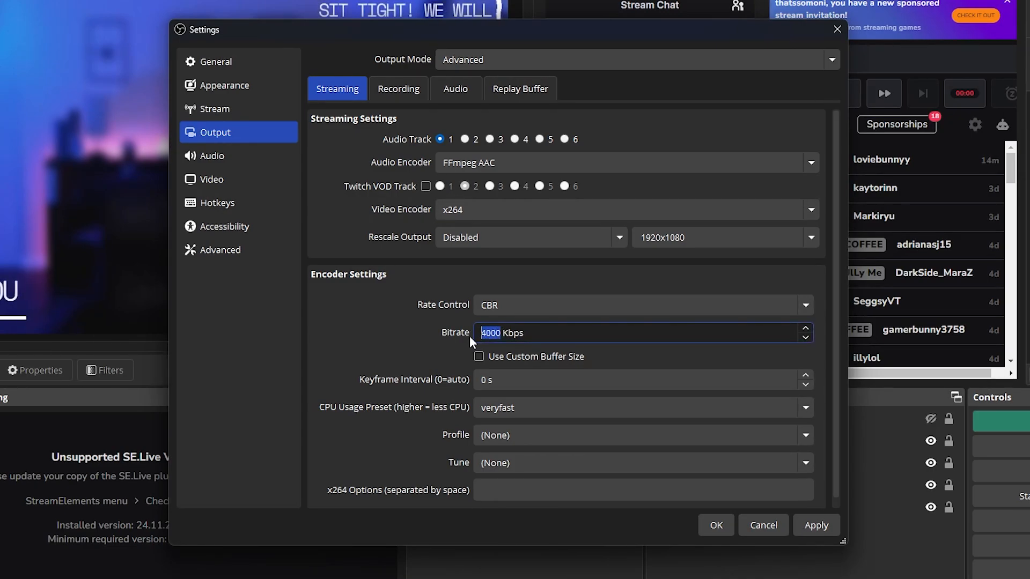
pyautogui.write('6000')
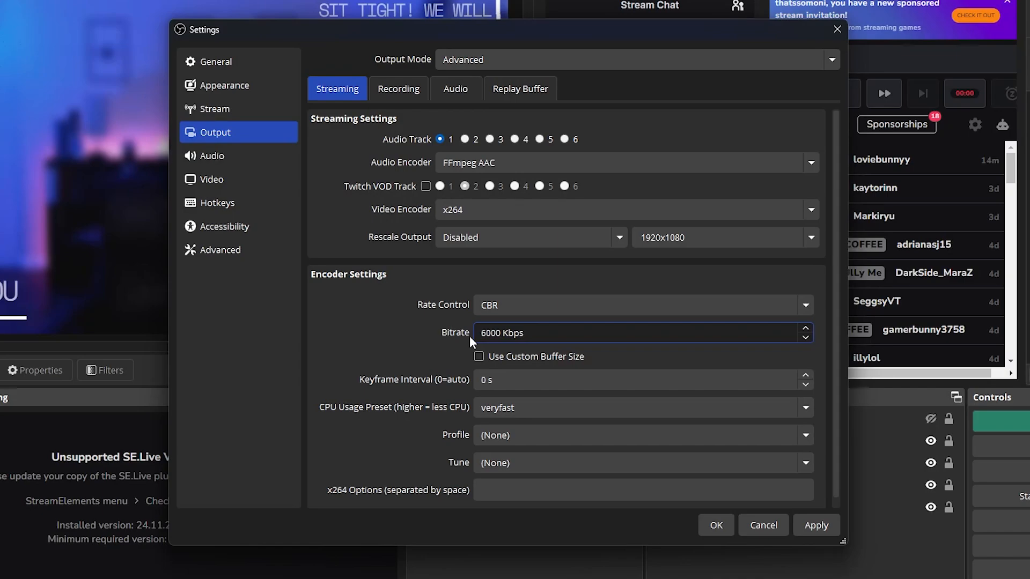
pyautogui.click(815, 526)
pyautogui.scroll(-1, 436, 321)
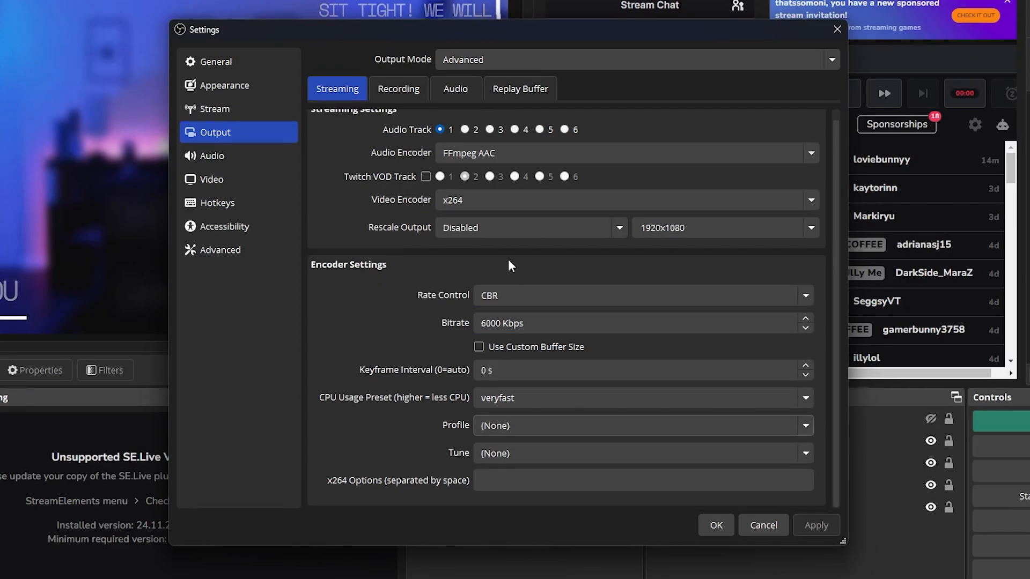
pyautogui.scroll(1, 507, 259)
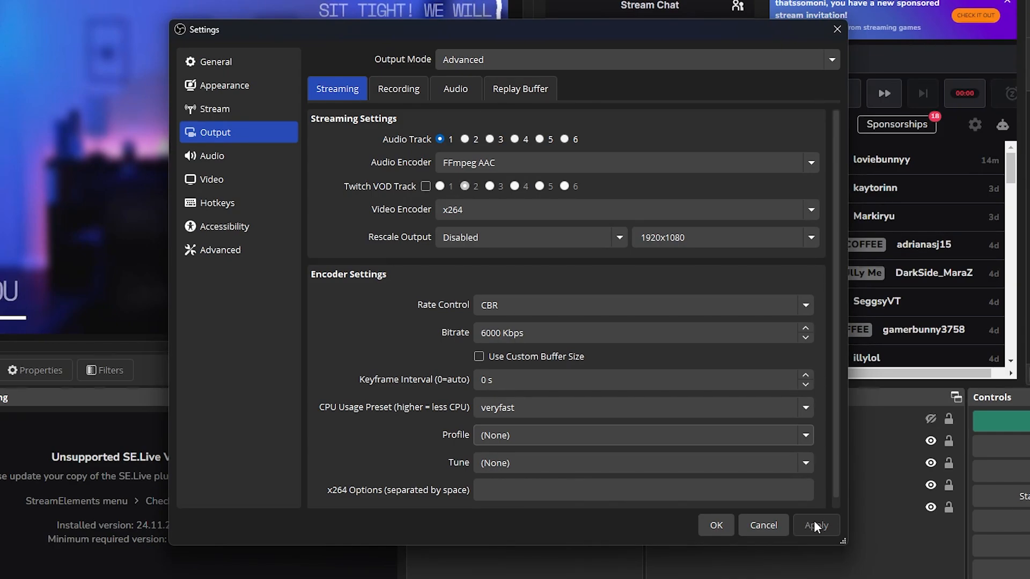
pyautogui.click(263, 134)
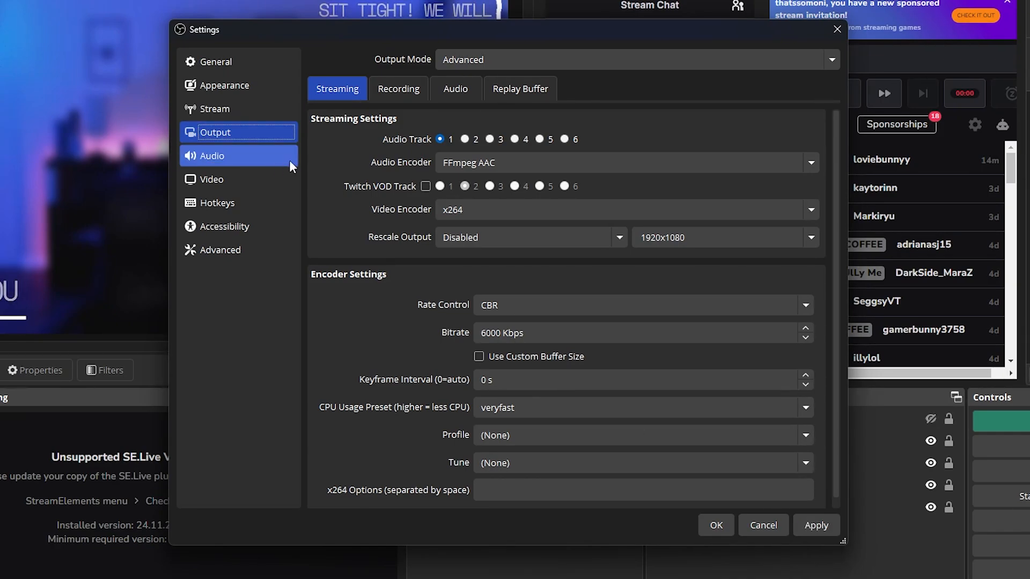
# In the video settings, set the output resolution to 1280x720 and the frame rate to 30 FPS.
pyautogui.click(221, 184)
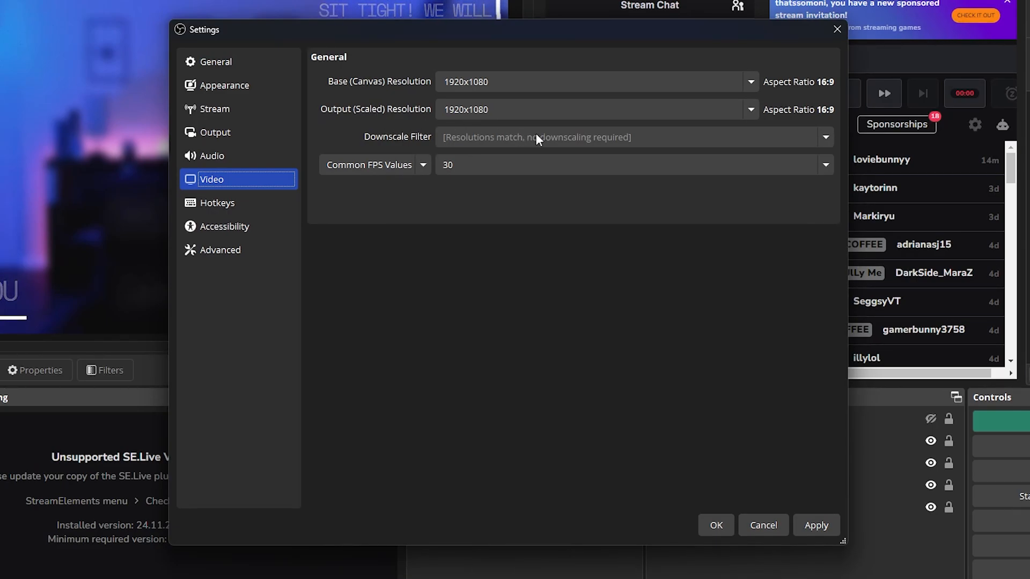
pyautogui.click(751, 110)
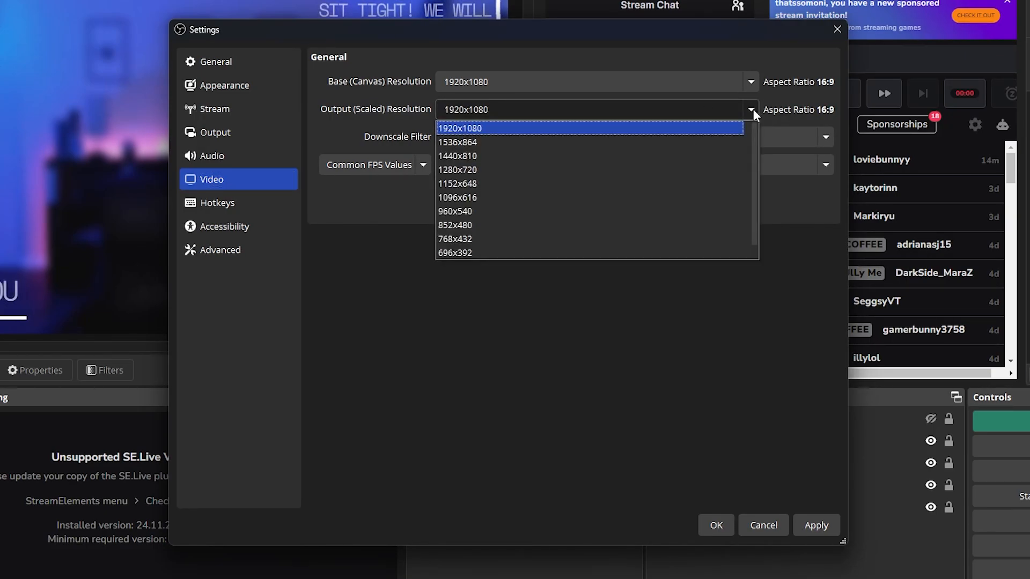
pyautogui.click(490, 172)
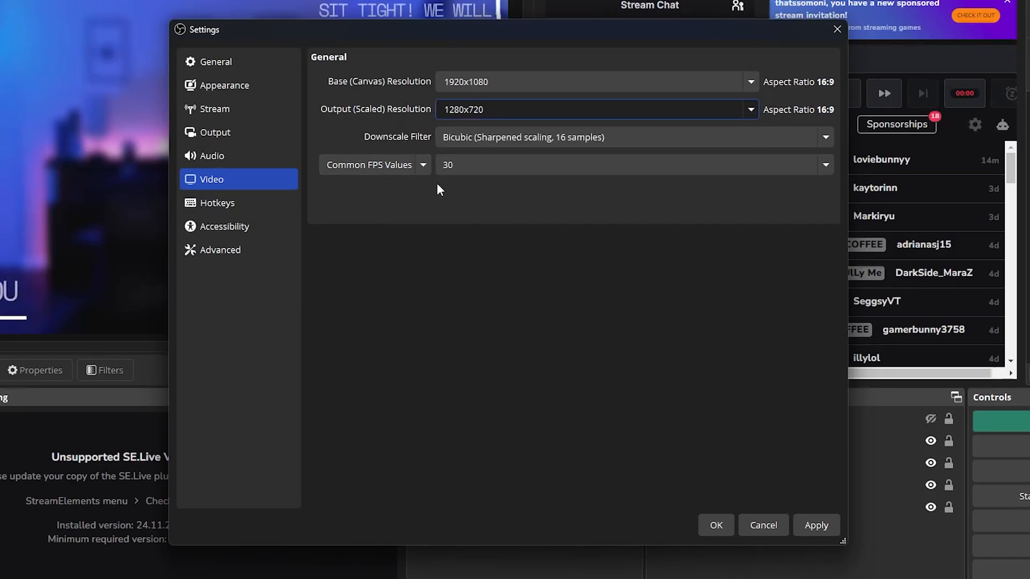
pyautogui.click(476, 164)
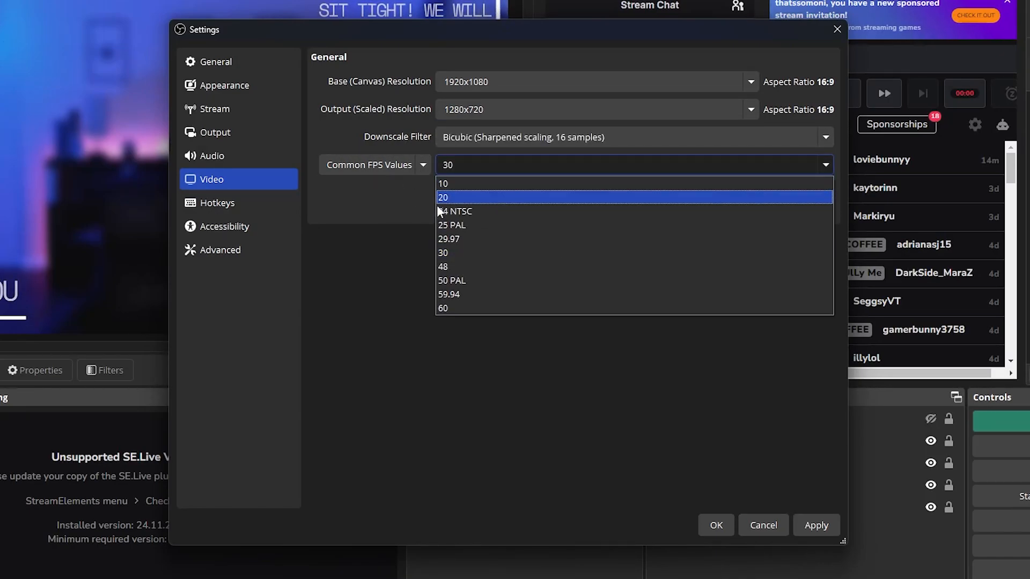
pyautogui.click(449, 261)
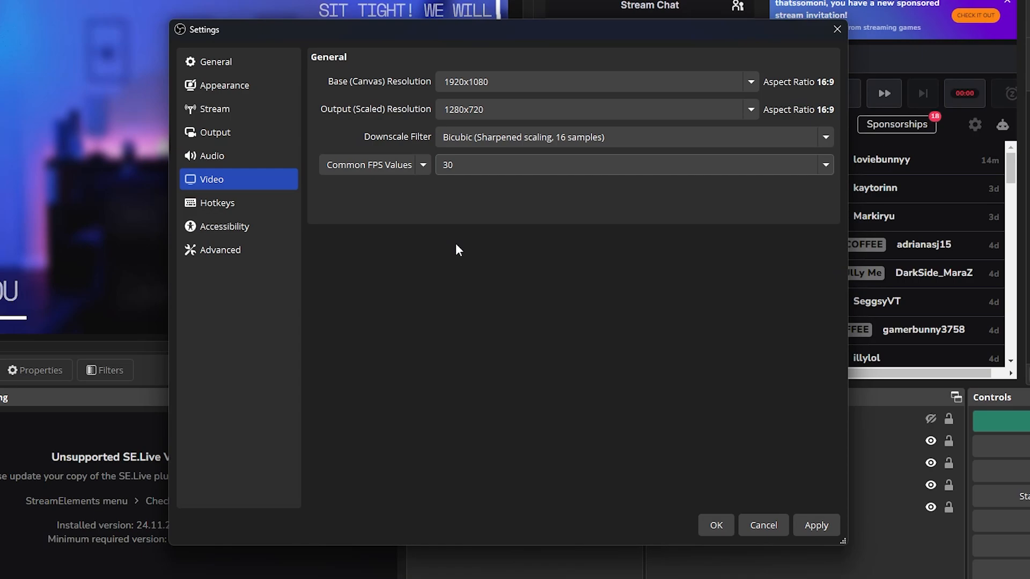
# Set the frame rate to 60 FPS and the output resolution to 1920x1080, applying the changes and closing the settings.
pyautogui.click(461, 167)
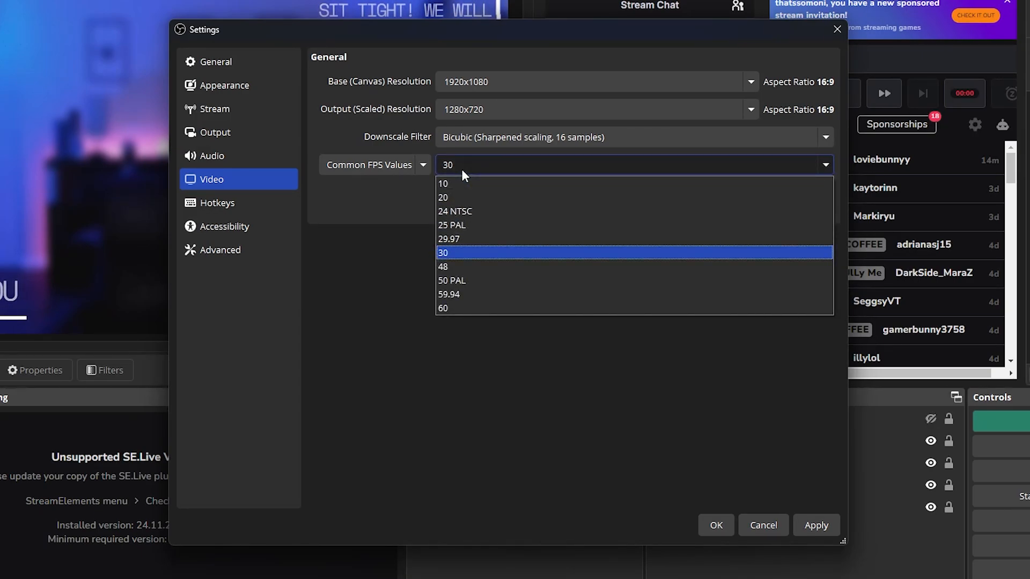
pyautogui.click(462, 308)
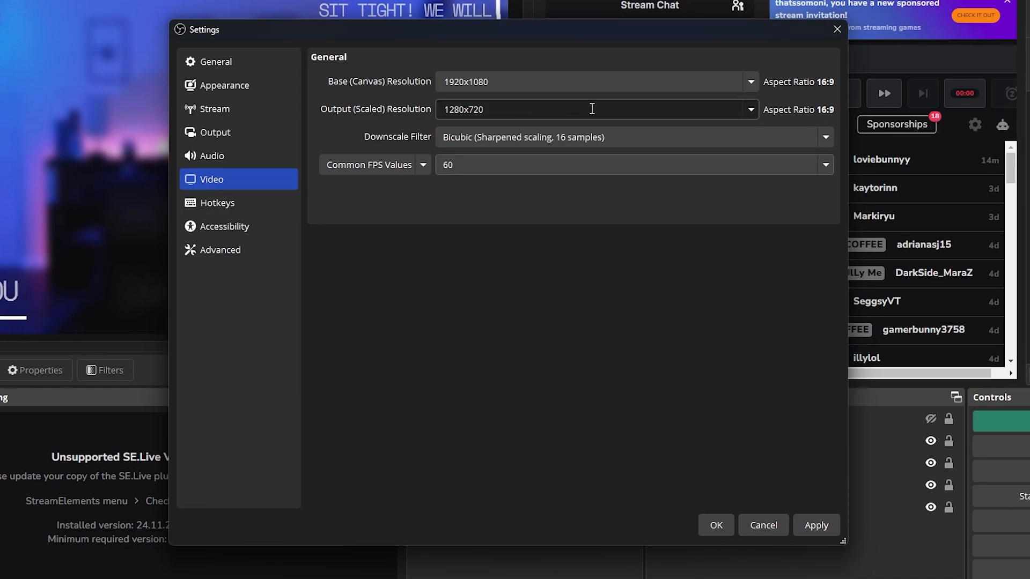
pyautogui.click(751, 110)
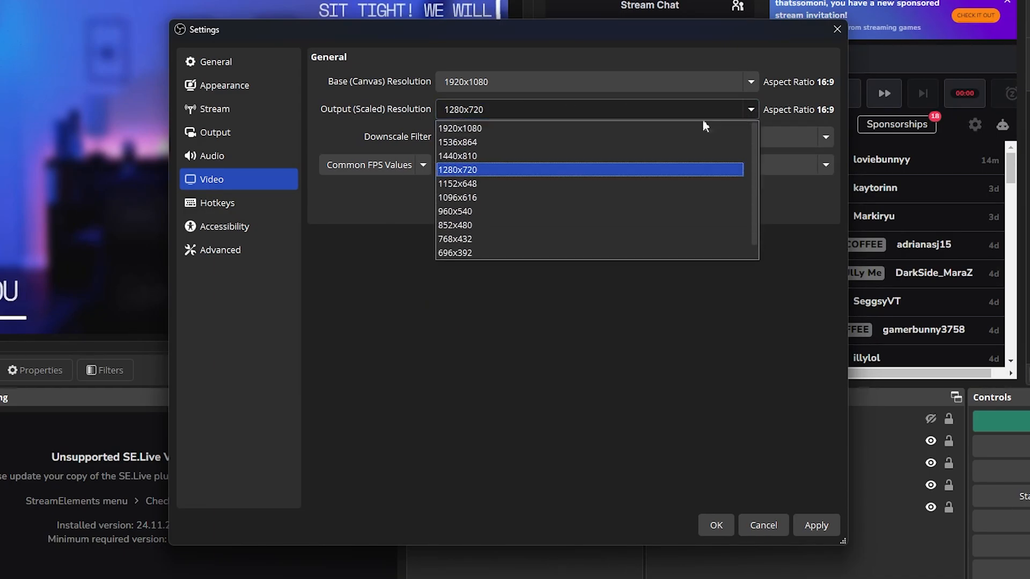
pyautogui.click(503, 129)
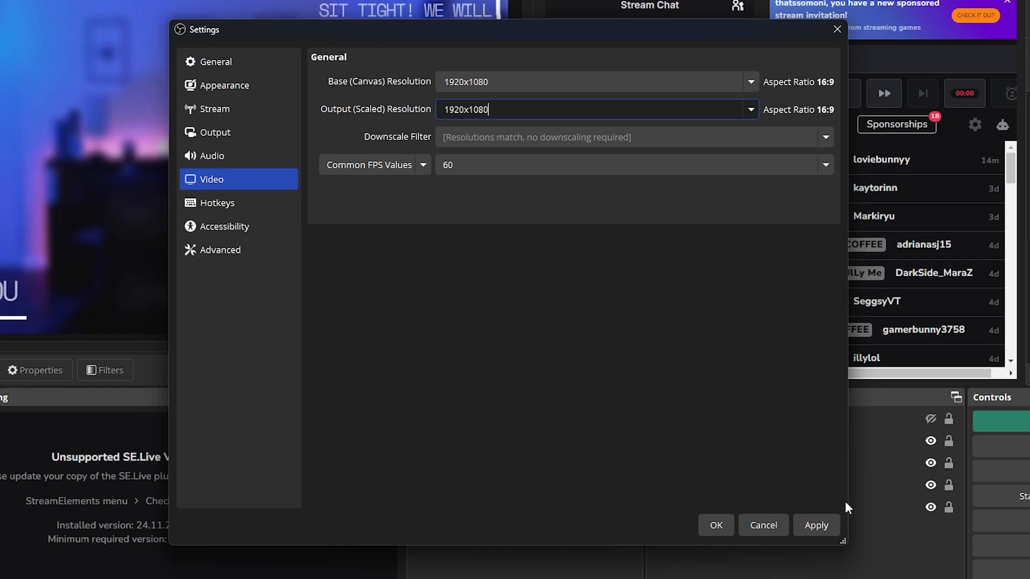
pyautogui.click(830, 529)
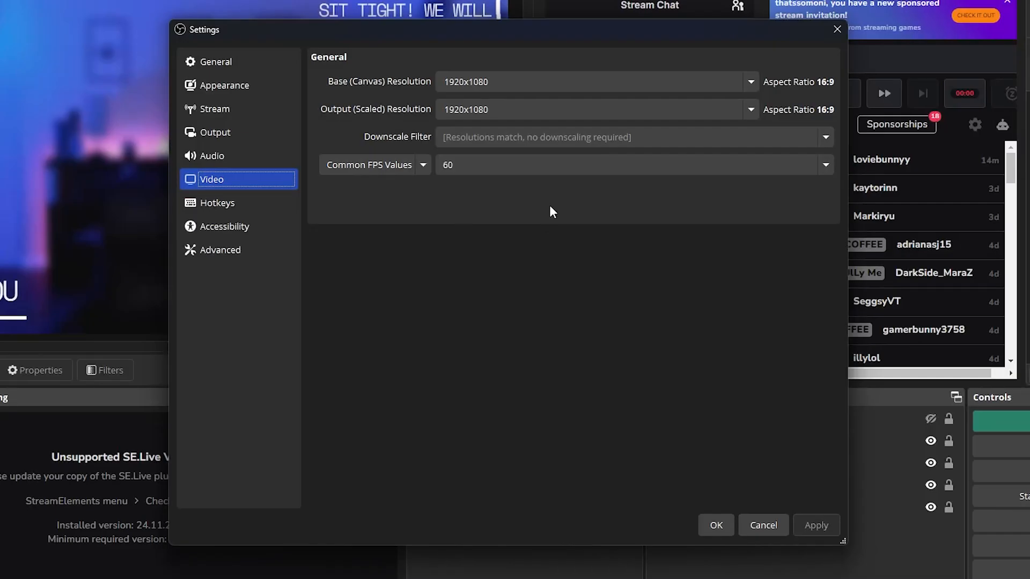
pyautogui.press('Escape')
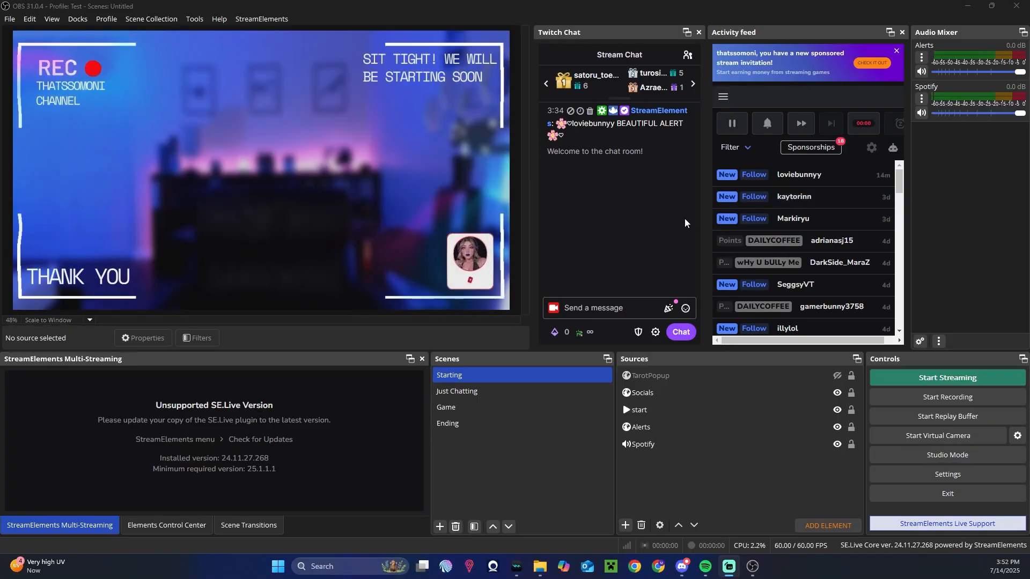
# Preview the Just Chatting, Game and Ending scenes, returning to the Starting scene.
pyautogui.click(475, 393)
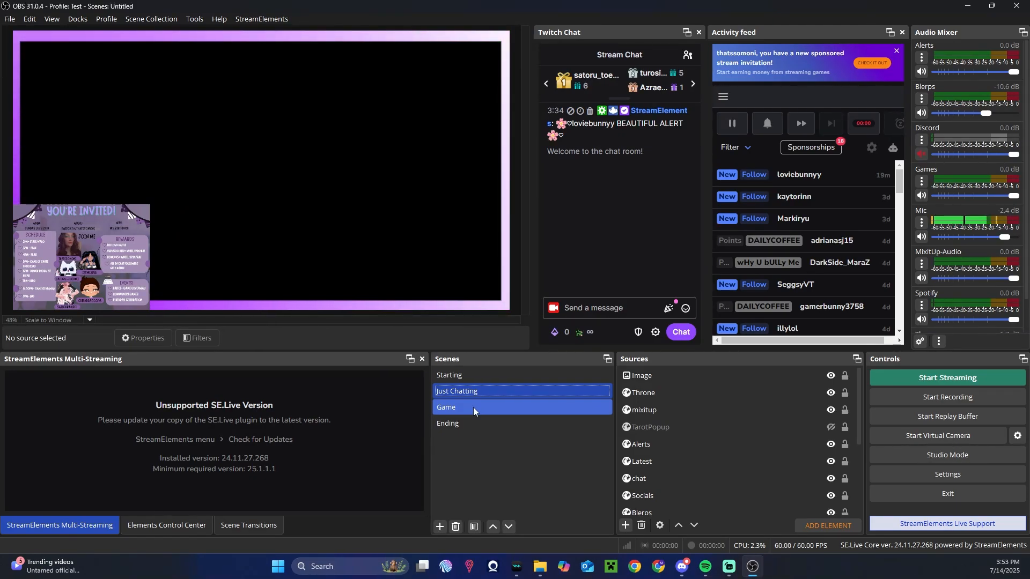
pyautogui.click(473, 407)
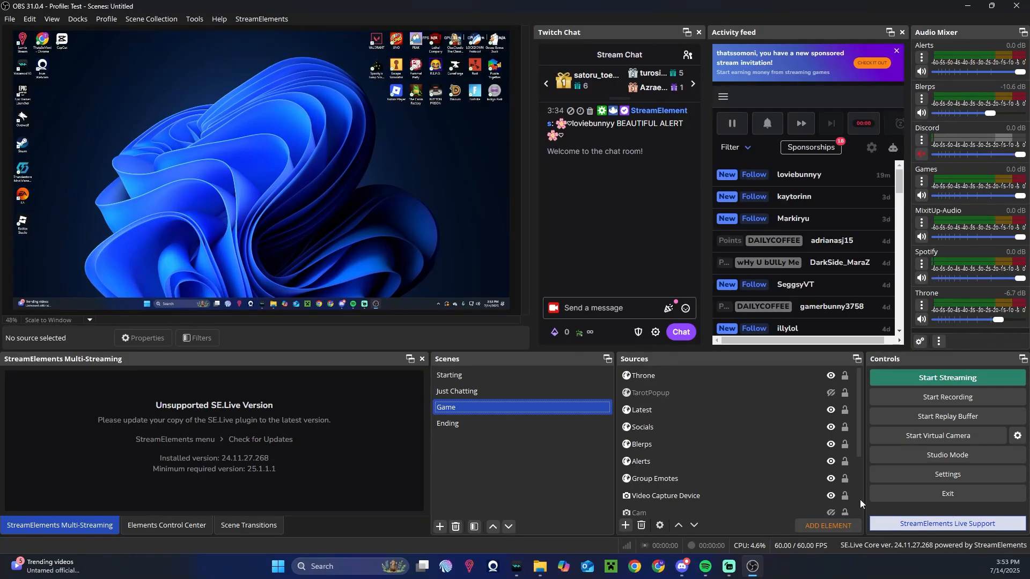
pyautogui.click(483, 423)
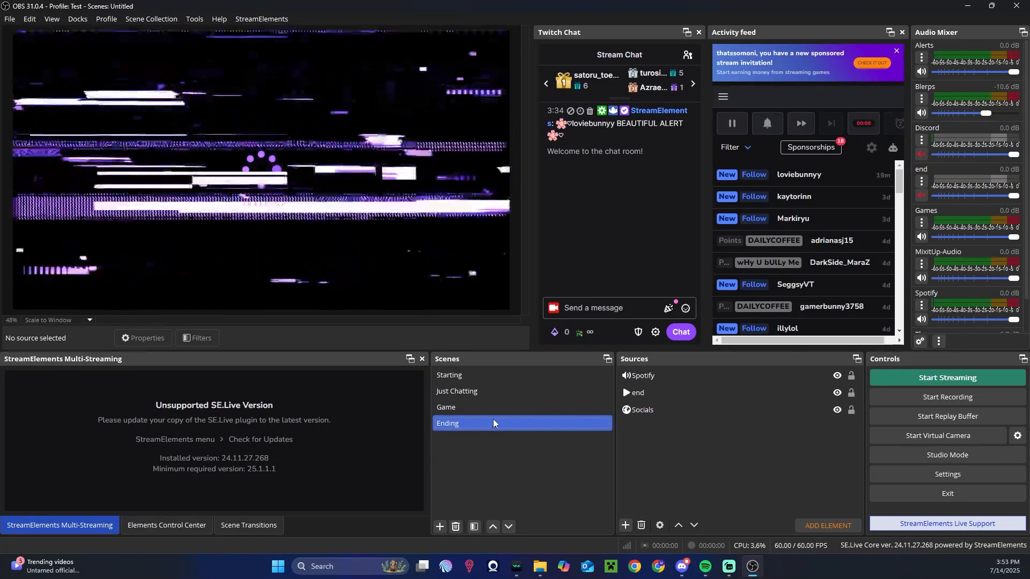
pyautogui.click(501, 375)
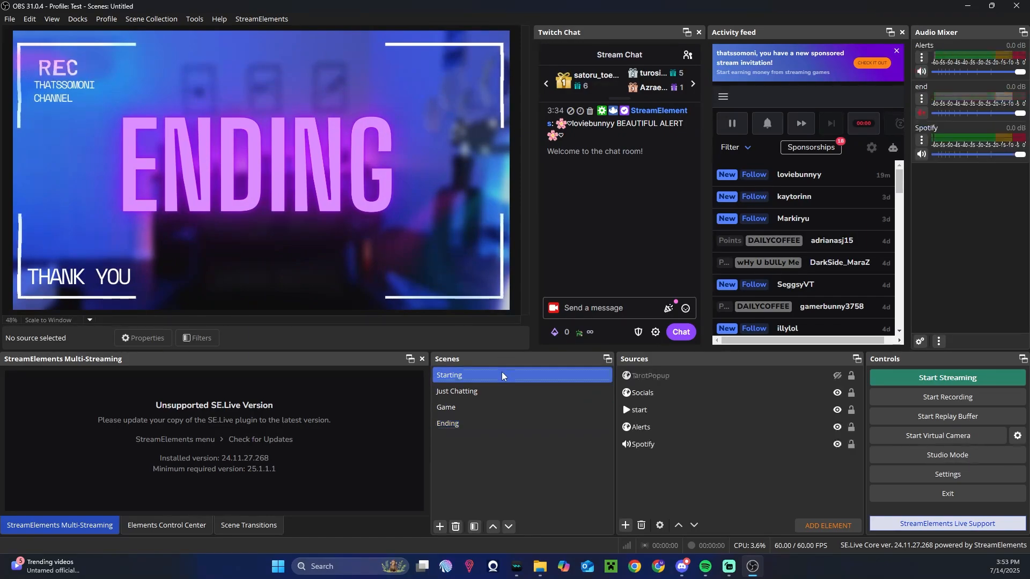
# Review the source types that can be added to the Starting scene, without adding one.
pyautogui.click(732, 371)
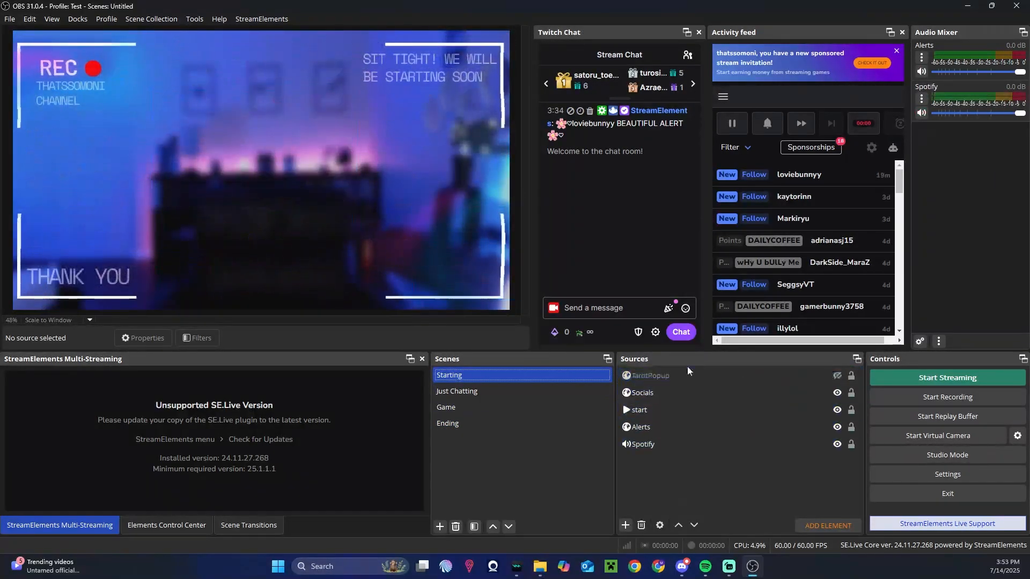
pyautogui.click(728, 439)
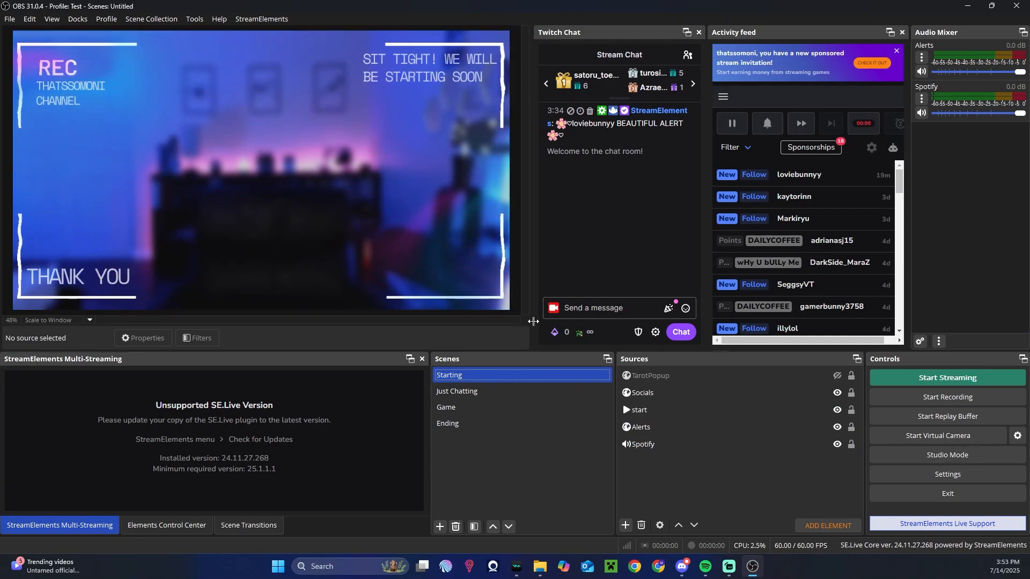
pyautogui.click(629, 527)
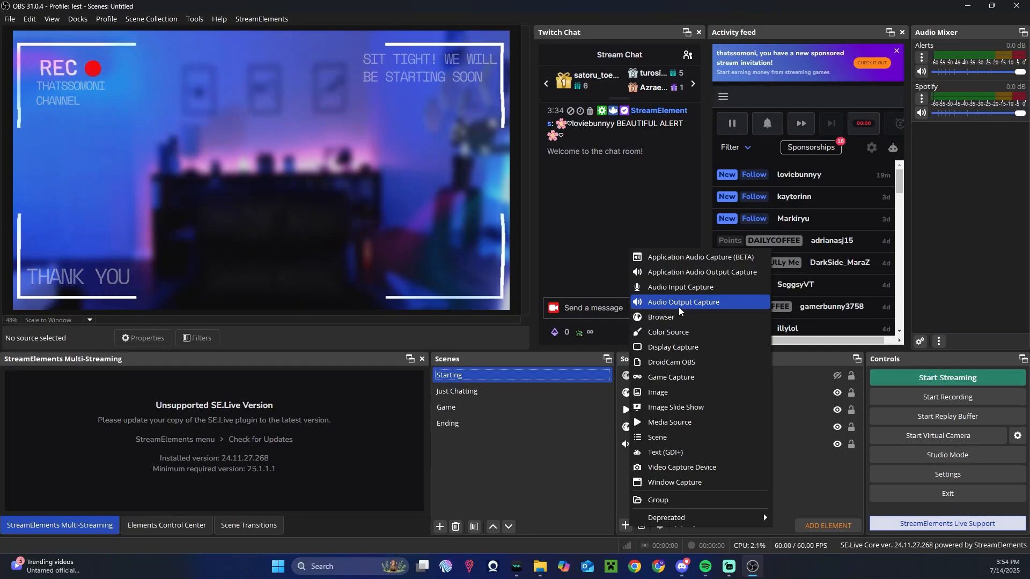
pyautogui.click(735, 410)
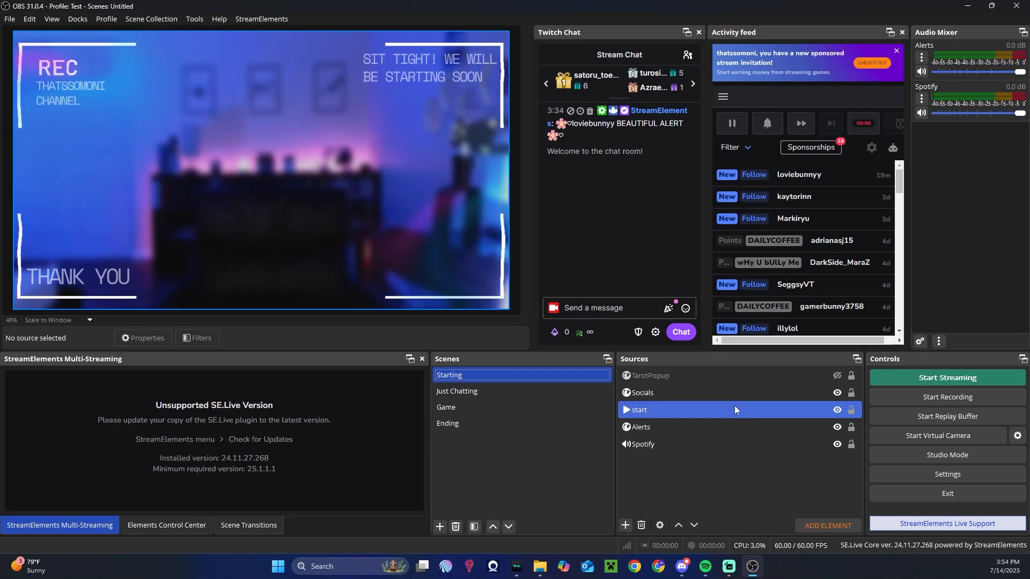
# In the Just Chatting scene, set the Mic source's device to Microphone (Voicemod Virtual Audio Device (WDM)) and confirm its properties.
pyautogui.click(697, 478)
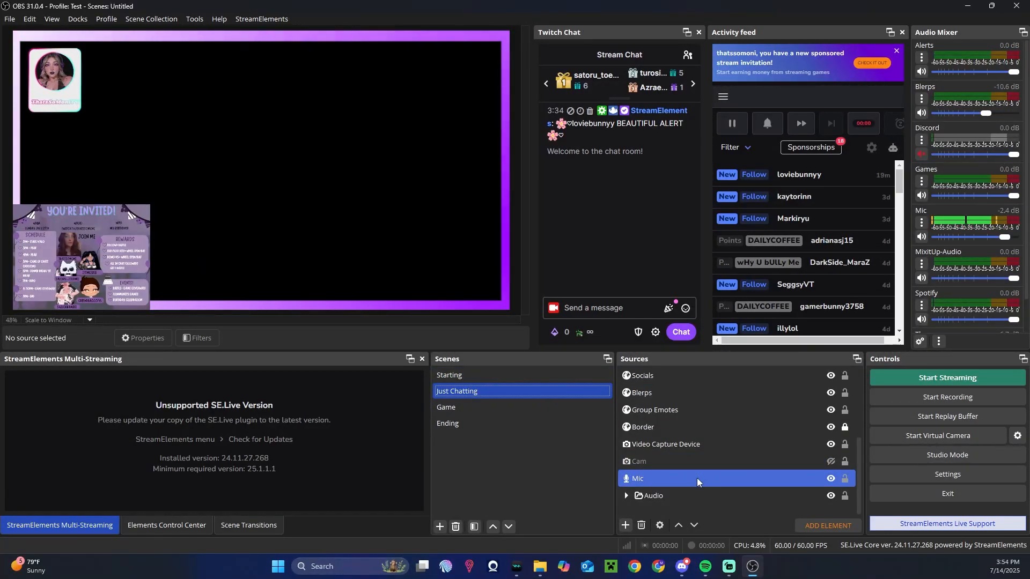
pyautogui.click(665, 475)
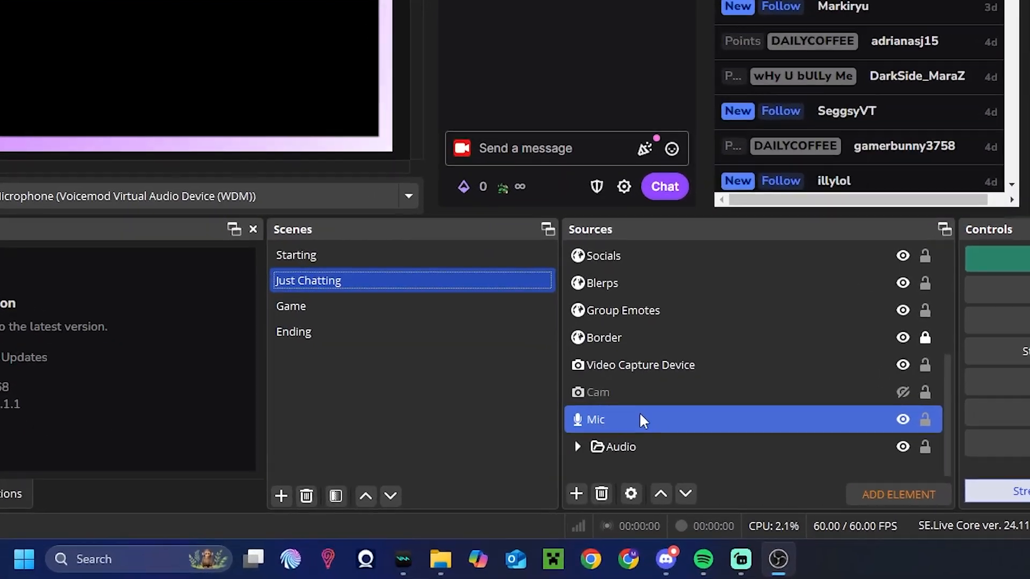
pyautogui.rightClick(639, 412)
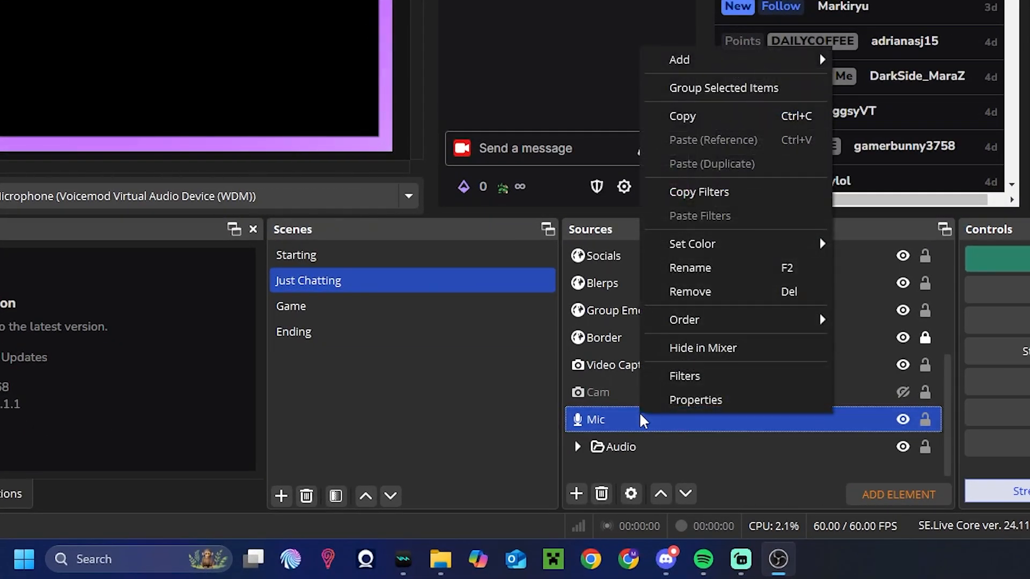
pyautogui.click(697, 400)
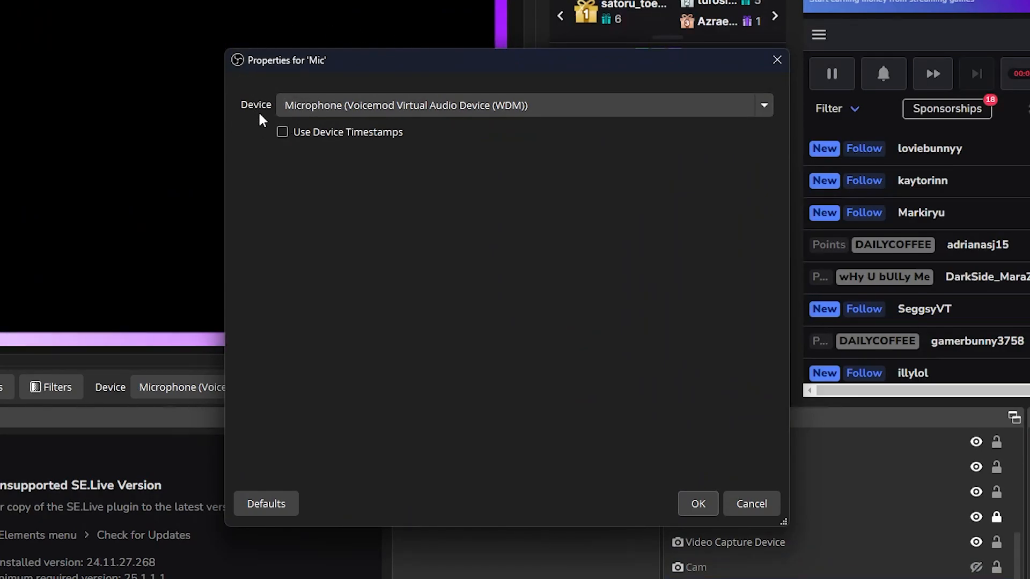
pyautogui.click(560, 105)
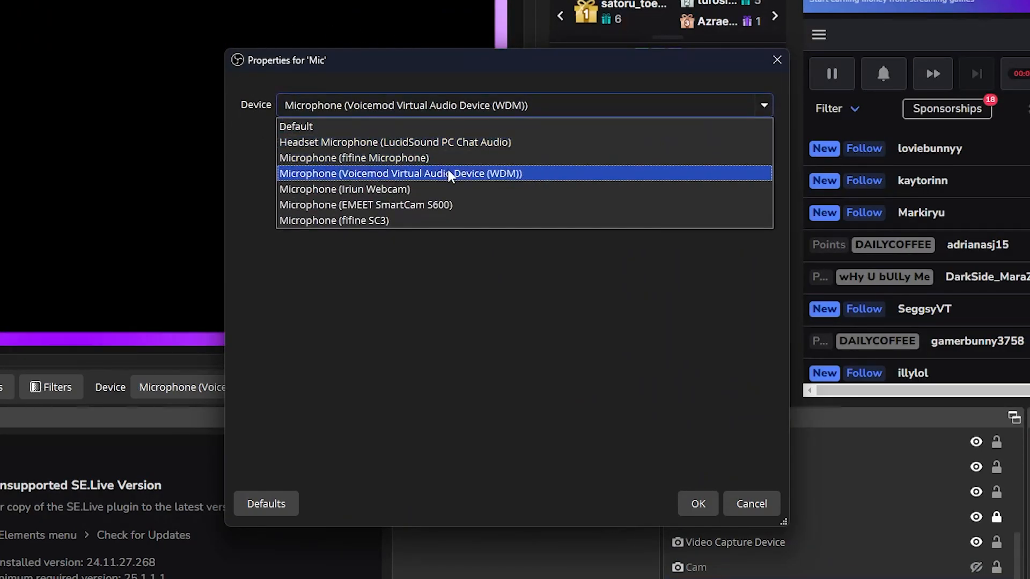
pyautogui.click(448, 173)
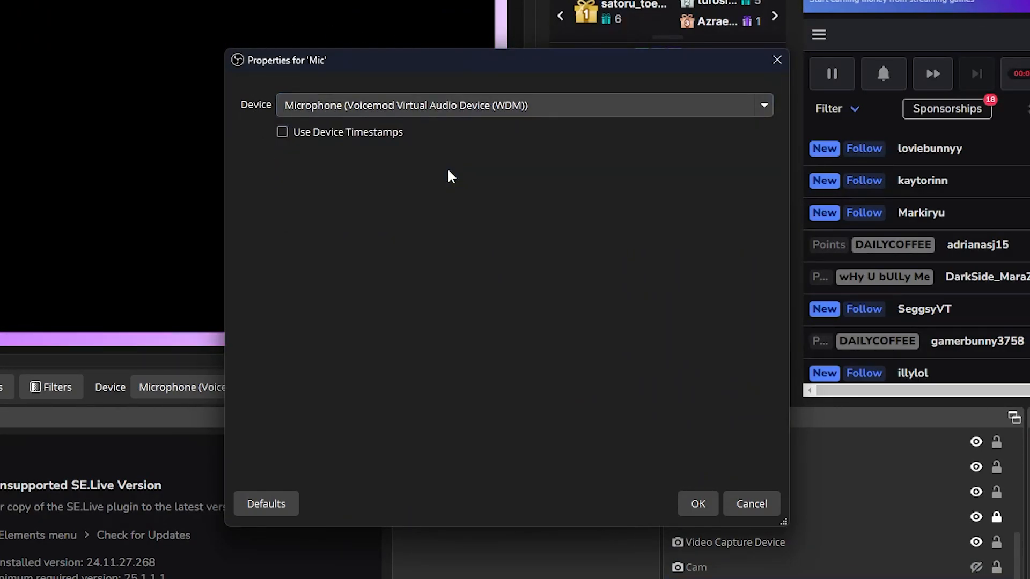
pyautogui.click(699, 502)
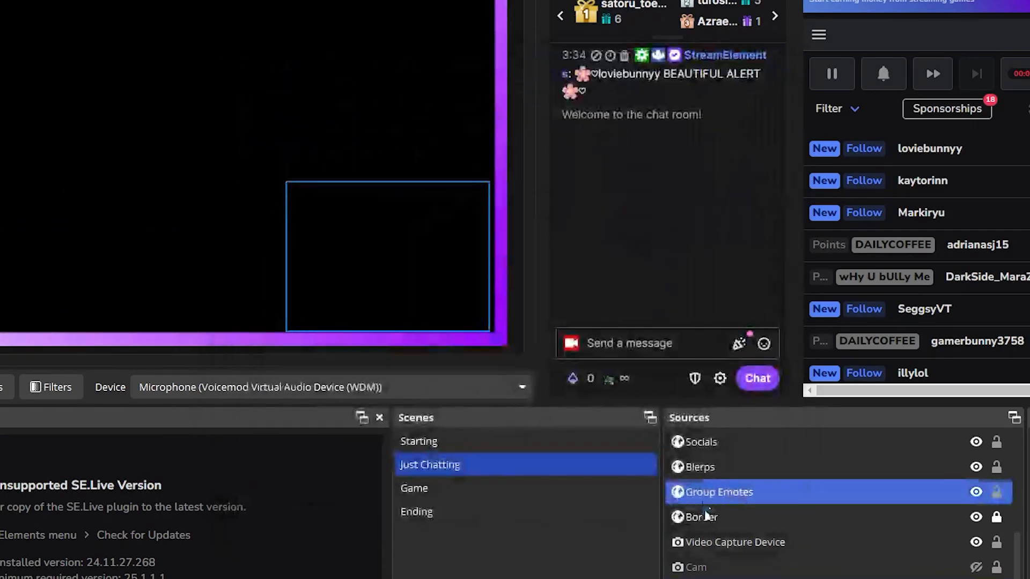
# In the Mic source's filters, set the Noise Suppression method to RNNoise (good quality, more CPU usage).
pyautogui.click(685, 478)
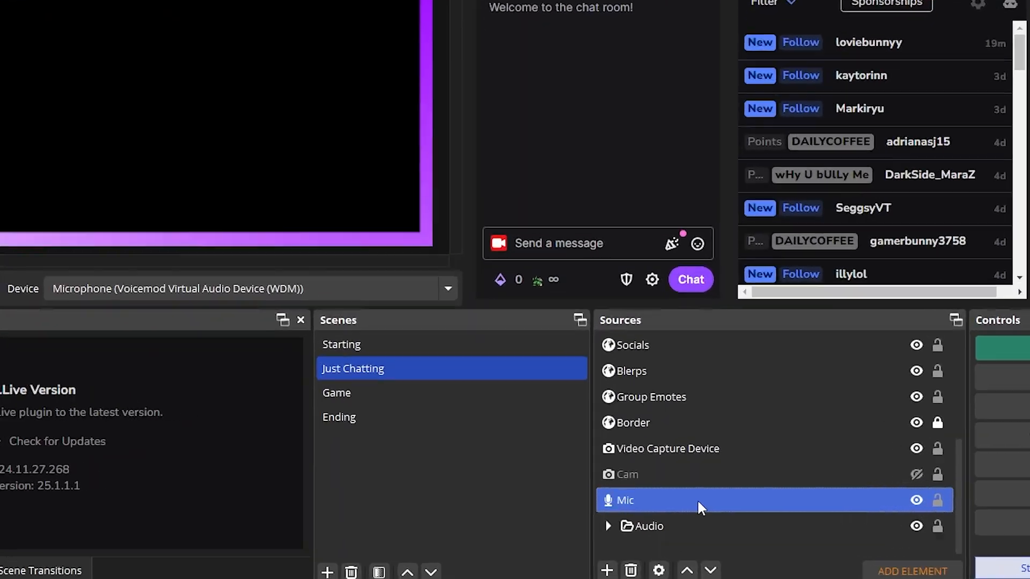
pyautogui.rightClick(686, 478)
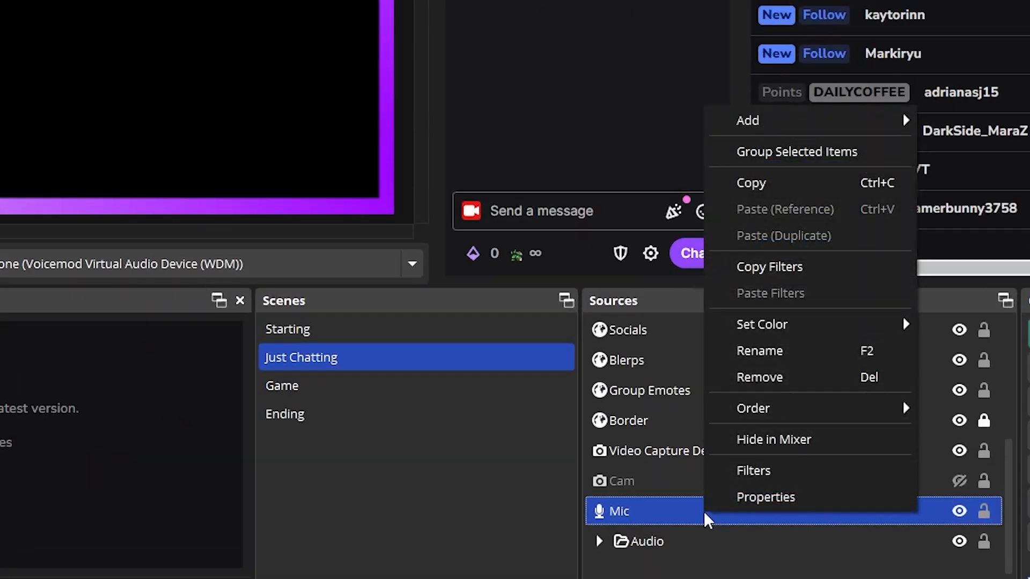
pyautogui.click(773, 472)
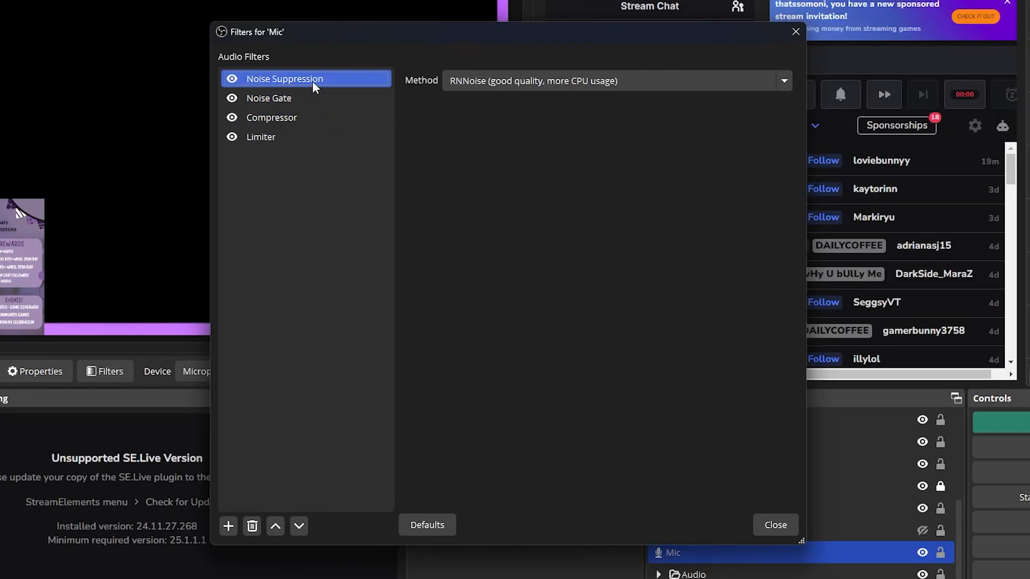
pyautogui.click(641, 85)
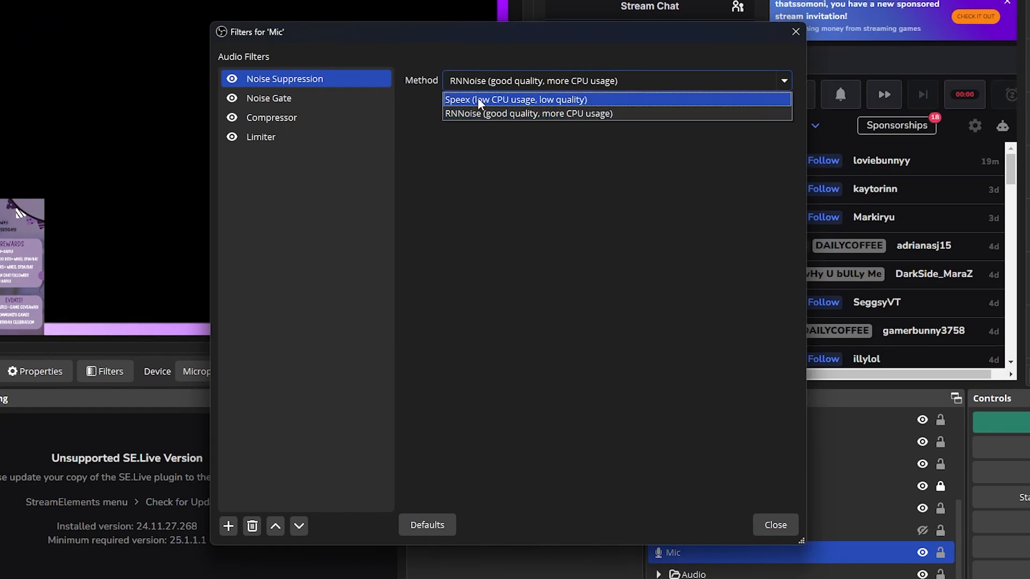
pyautogui.click(547, 114)
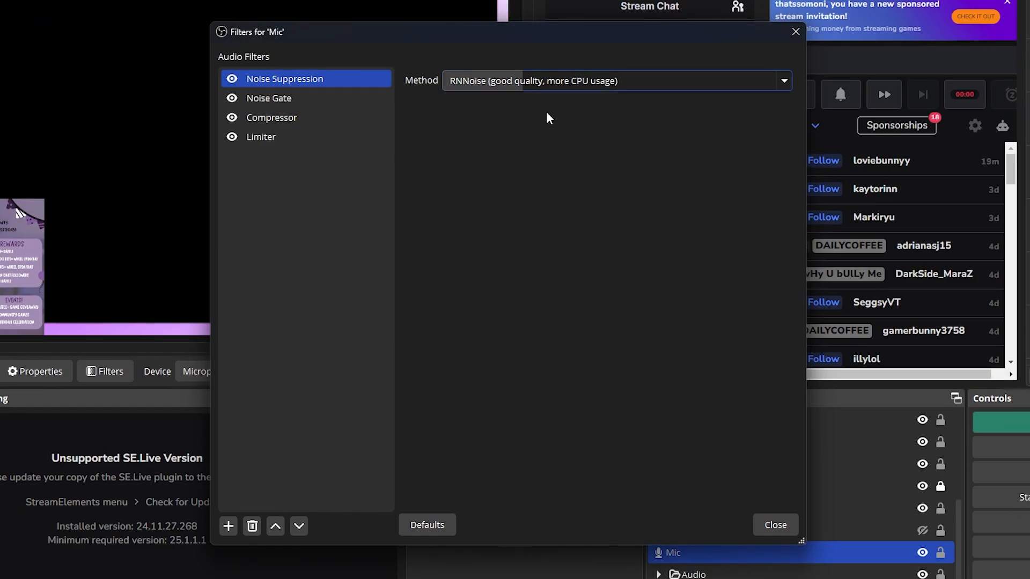
# Review the settings of the Mic's Noise Gate, Compressor and Limiter filters and close the filters window.
pyautogui.click(330, 102)
pyautogui.click(324, 120)
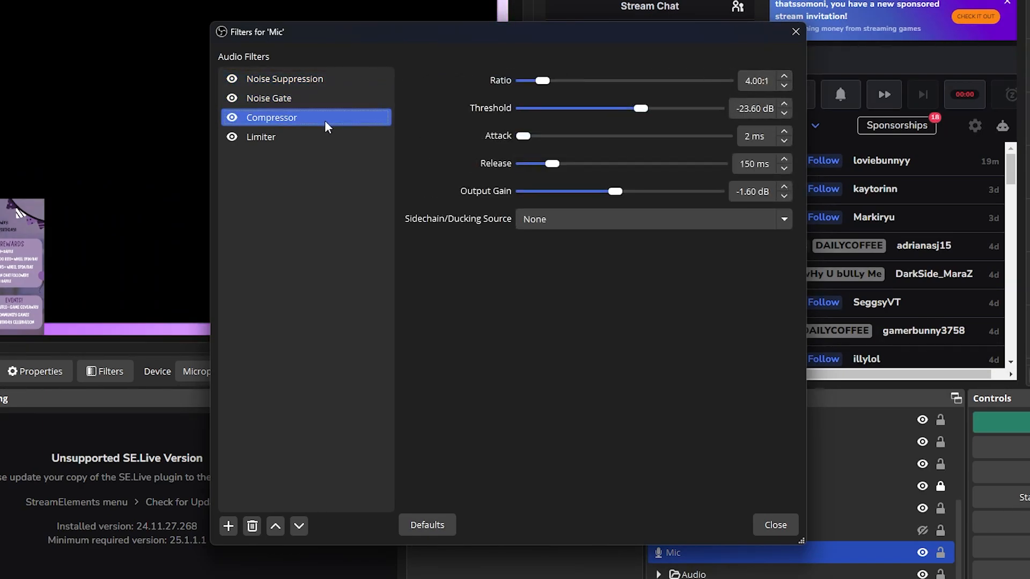
pyautogui.click(321, 133)
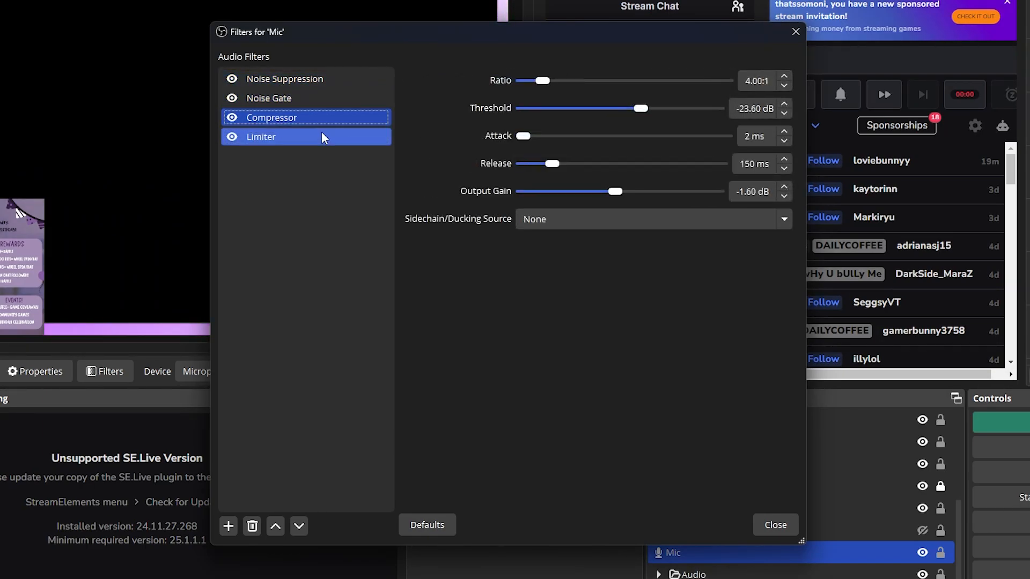
pyautogui.click(324, 103)
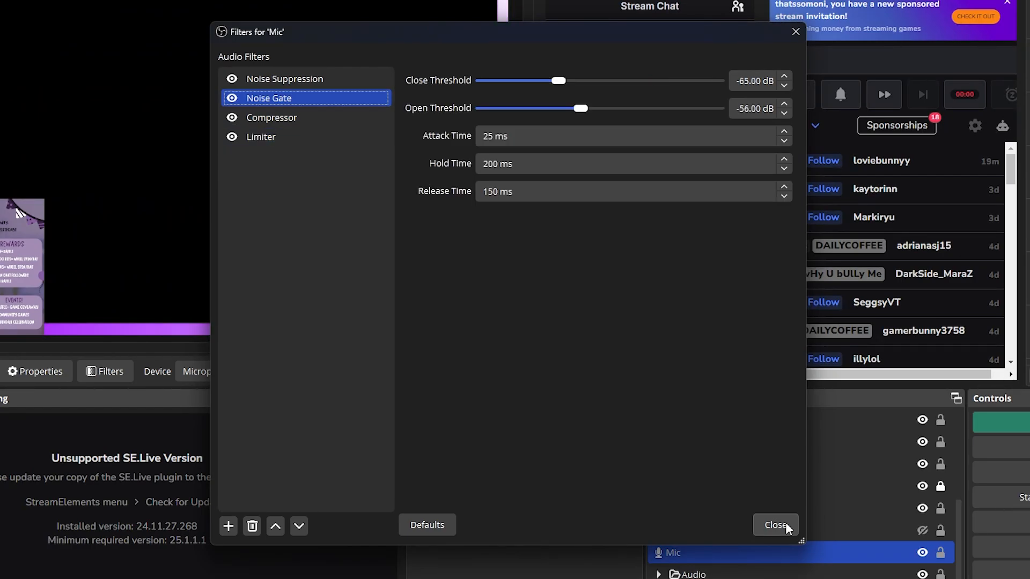
pyautogui.click(775, 525)
# Review the source types that can be added to the Just Chatting scene, without adding one.
pyautogui.scroll(3, 679, 454)
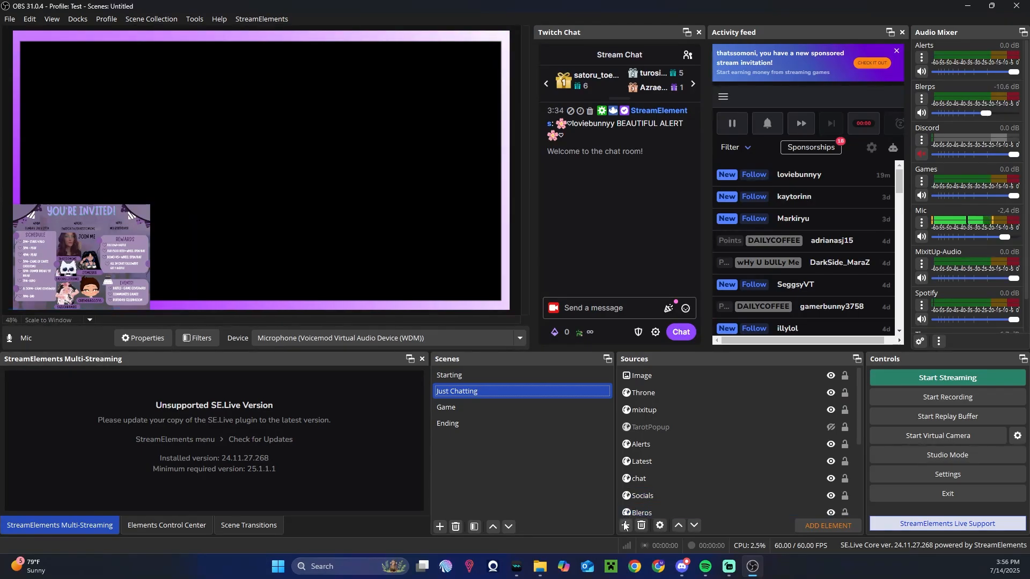
pyautogui.click(626, 526)
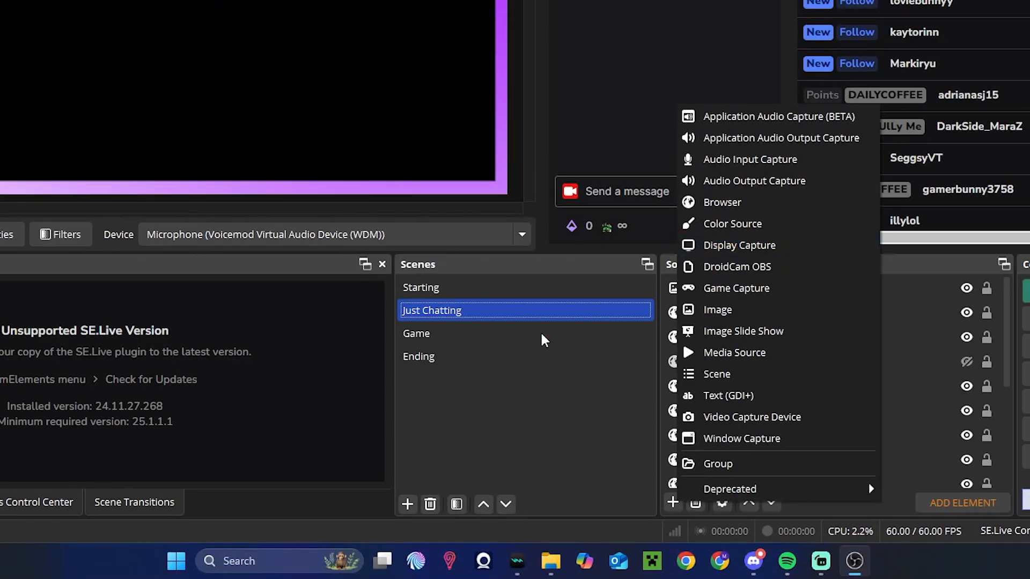
pyautogui.click(612, 437)
# Inspect the mode and window properties of the Game scene's Game Capture source, leaving without changes.
pyautogui.click(469, 333)
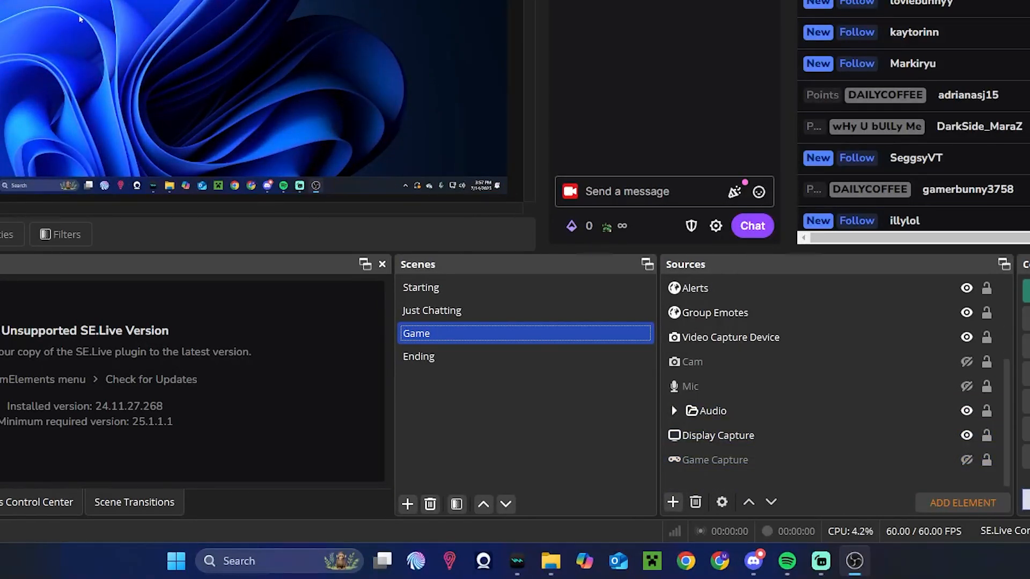
pyautogui.click(800, 461)
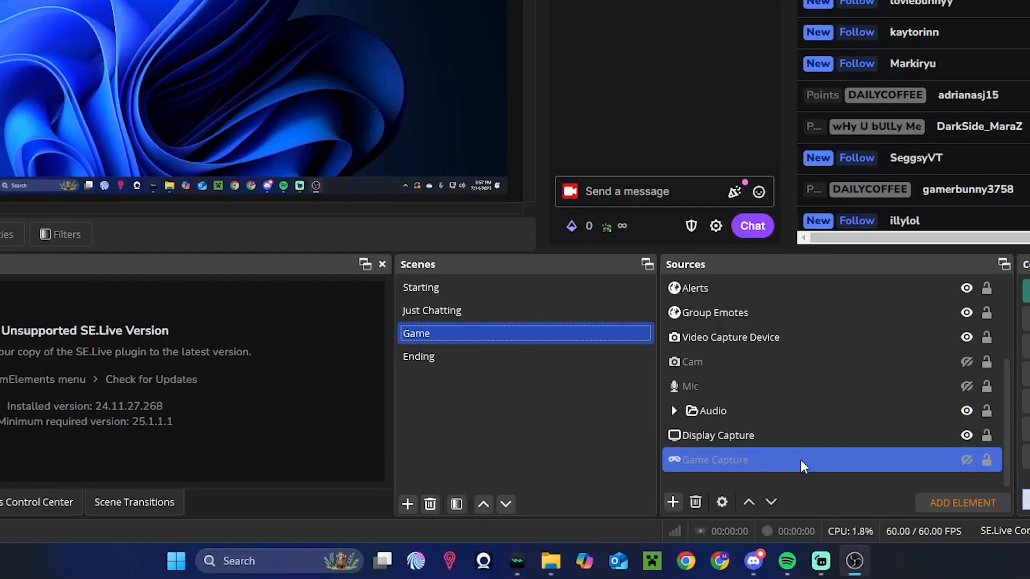
pyautogui.rightClick(800, 459)
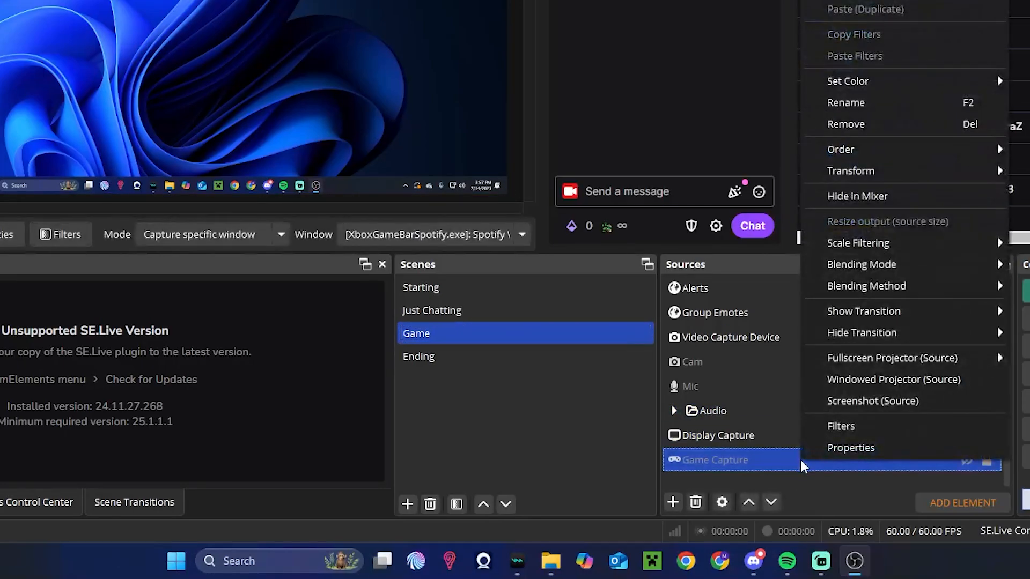
pyautogui.click(864, 450)
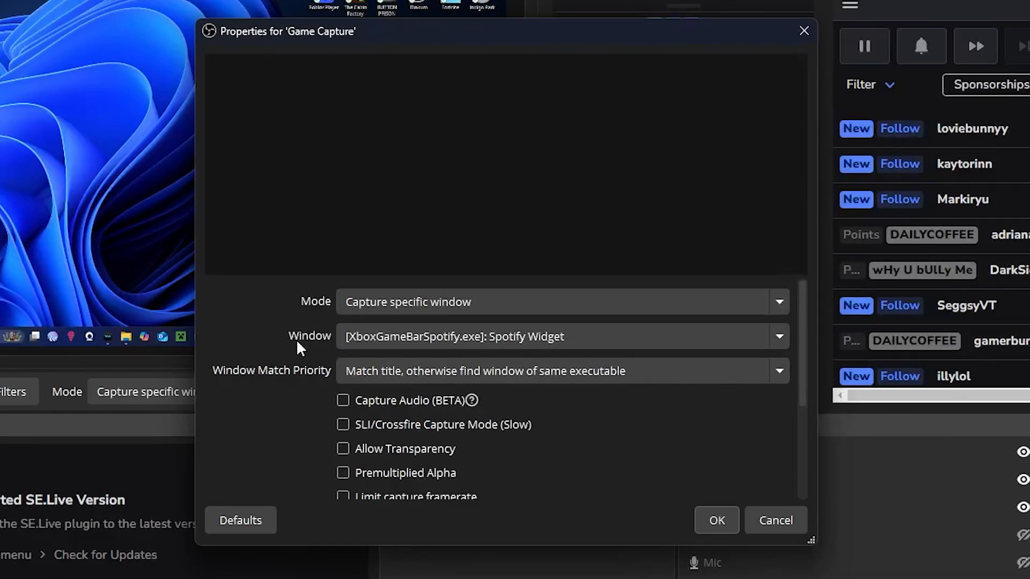
pyautogui.click(771, 522)
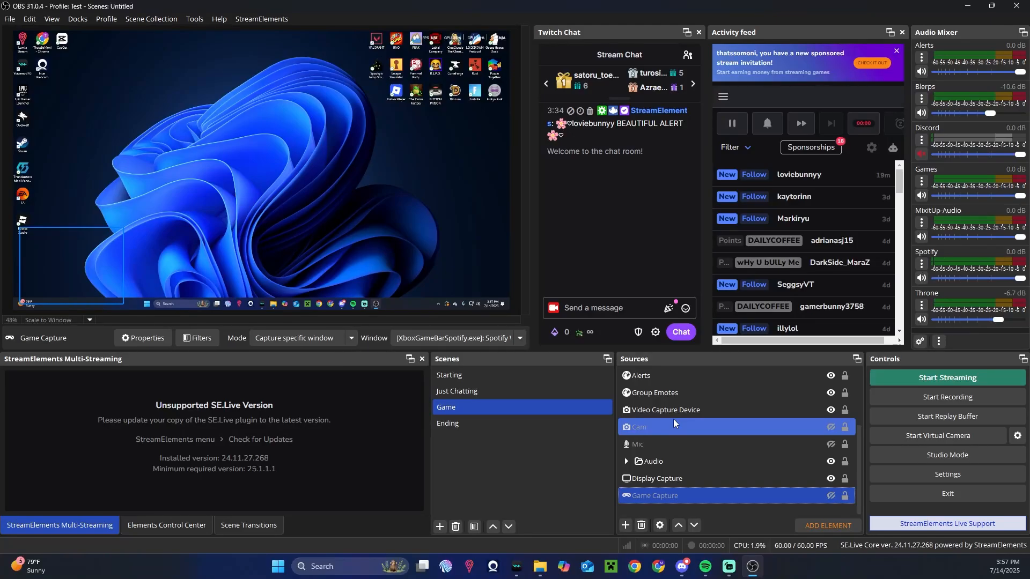
# Review the source types that can be added to the Game scene, without adding one.
pyautogui.click(781, 498)
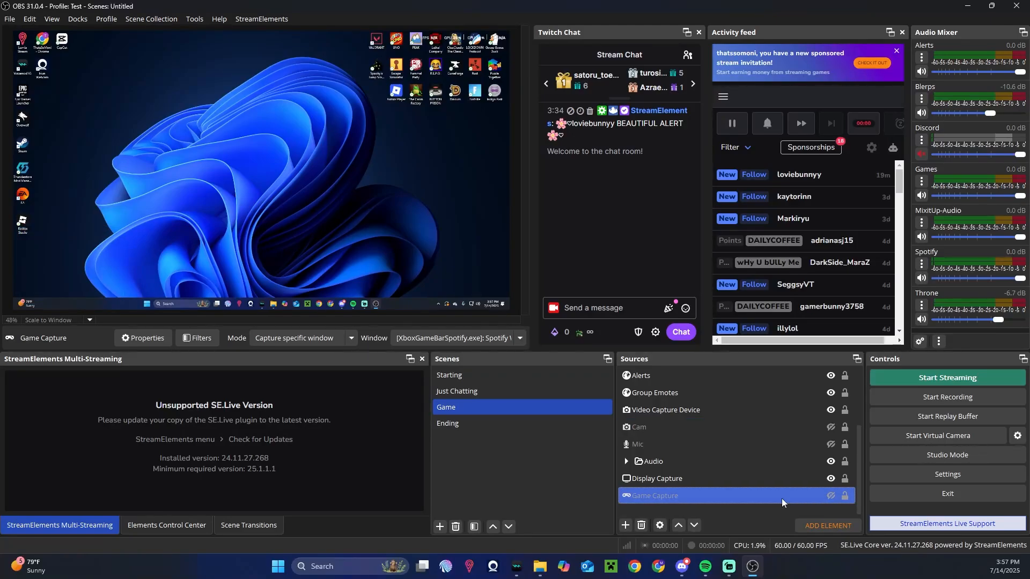
pyautogui.click(624, 526)
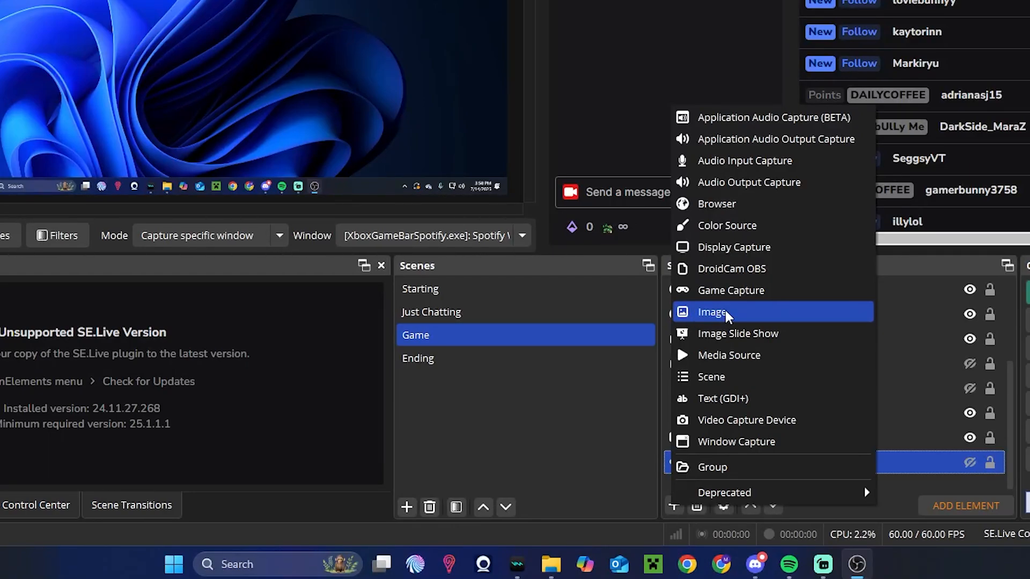
pyautogui.click(565, 414)
# In the Just Chatting scene, enlarge the invitation image to nearly the full canvas height and reposition it within the frame.
pyautogui.click(512, 314)
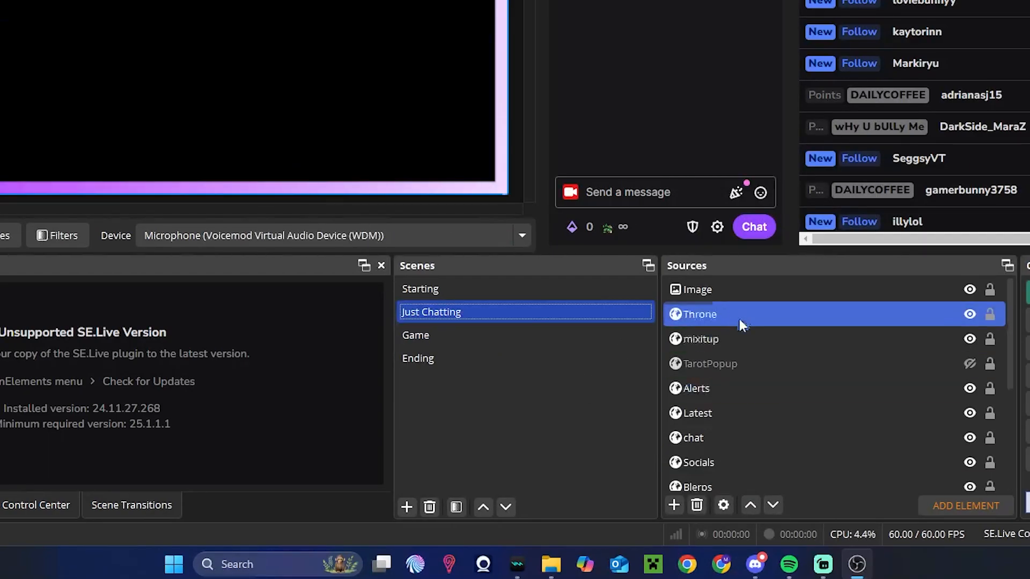
pyautogui.click(743, 289)
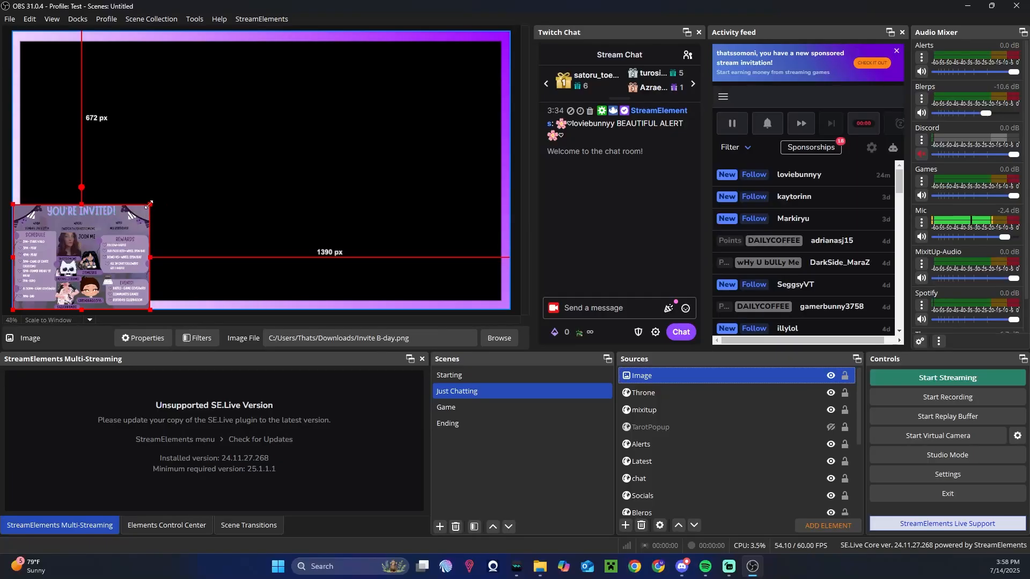
pyautogui.moveTo(196, 181); pyautogui.dragTo(237, 150)
pyautogui.moveTo(144, 214); pyautogui.dragTo(279, 178)
pyautogui.moveTo(366, 107); pyautogui.dragTo(487, 21)
pyautogui.moveTo(426, 109); pyautogui.dragTo(379, 134)
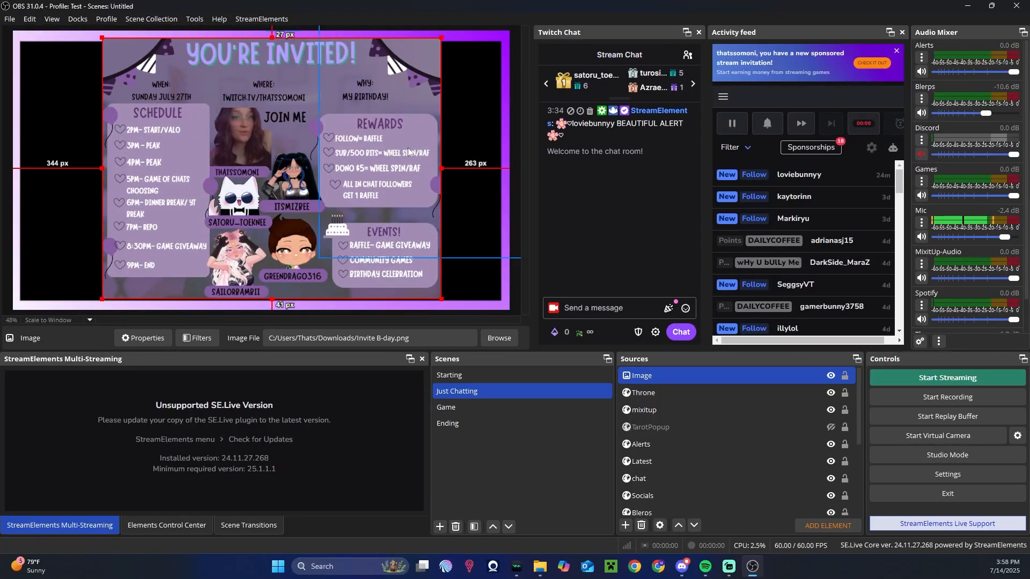
# Shrink the invitation image and place it in the lower-left corner of the canvas.
pyautogui.moveTo(441, 38); pyautogui.dragTo(248, 187)
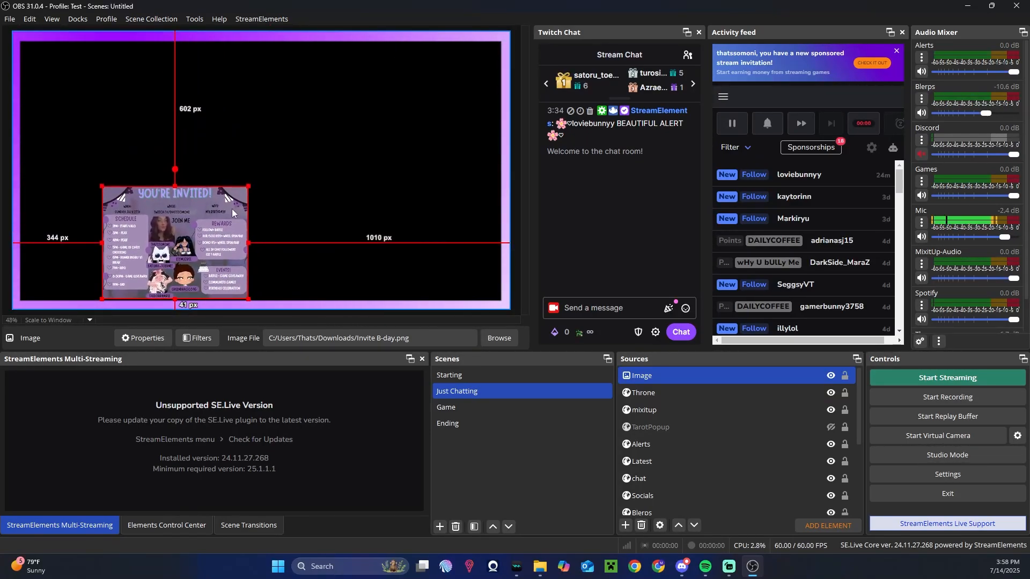
pyautogui.moveTo(218, 224); pyautogui.dragTo(128, 235)
pyautogui.moveTo(159, 198); pyautogui.dragTo(119, 235)
# Create an Image Slide Show source in the Just Chatting scene, review its slide and playback properties, and cancel the properties dialog.
pyautogui.click(626, 525)
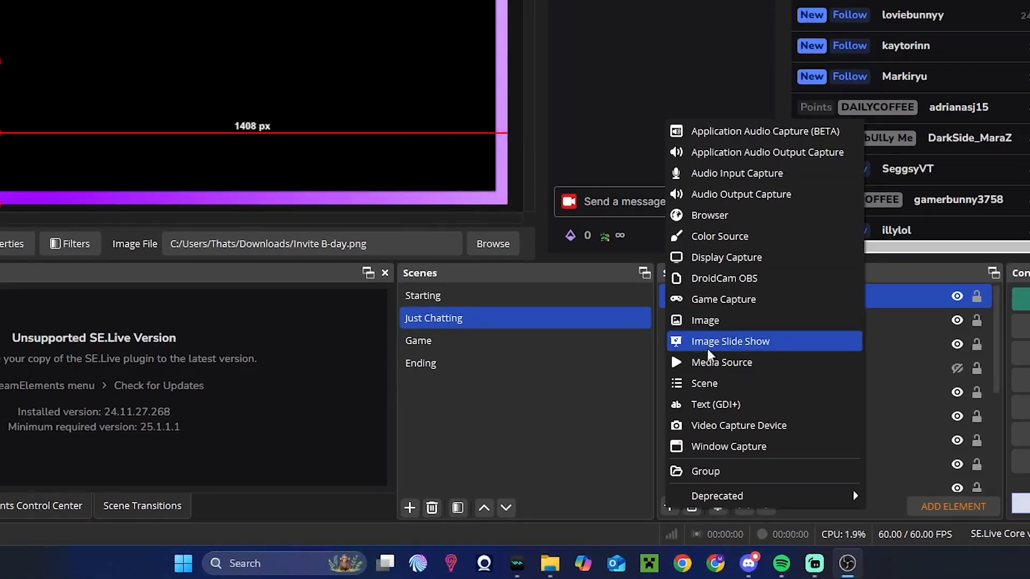
pyautogui.click(669, 343)
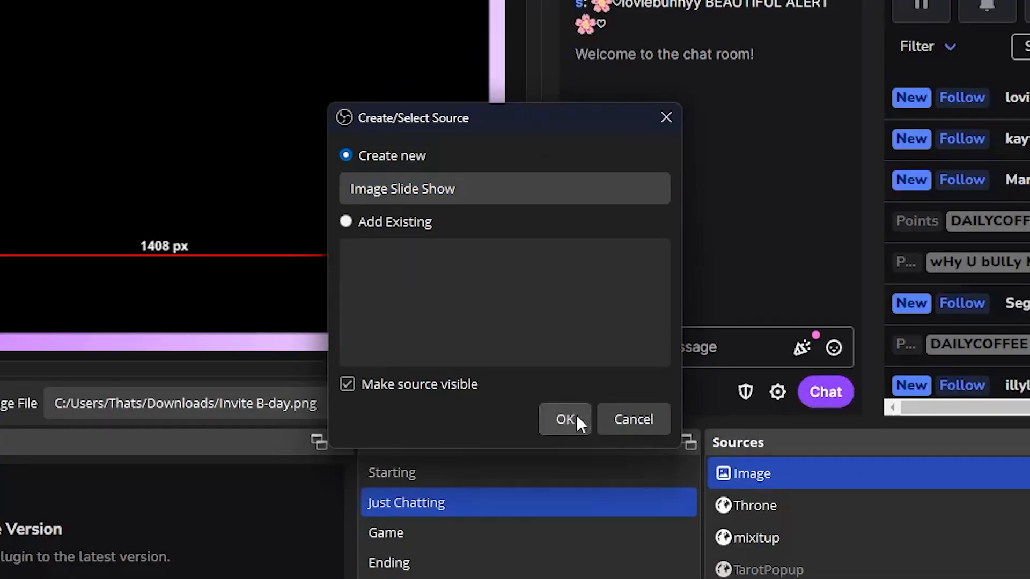
pyautogui.click(575, 420)
pyautogui.scroll(-5, 311, 427)
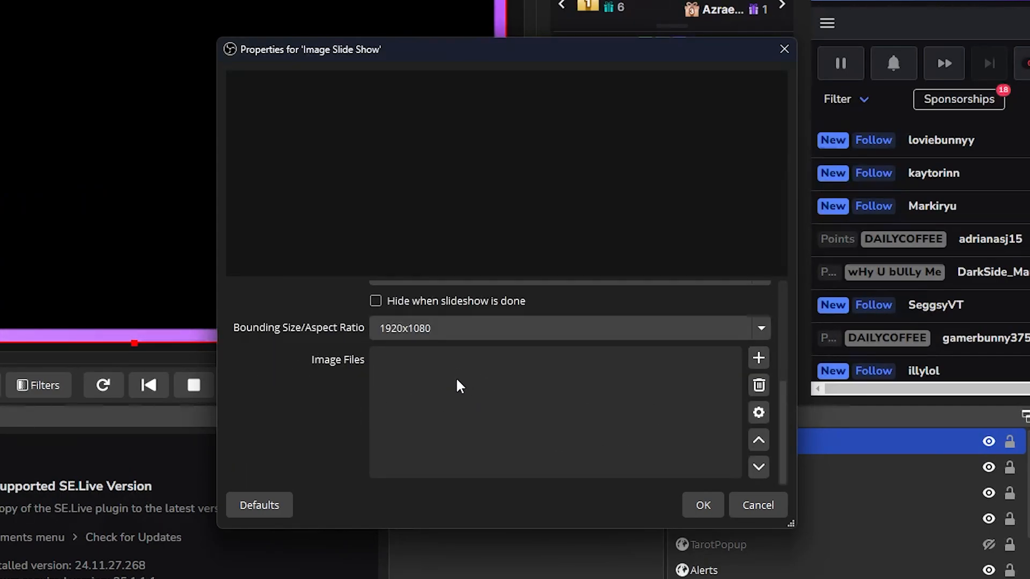
pyautogui.scroll(3, 476, 436)
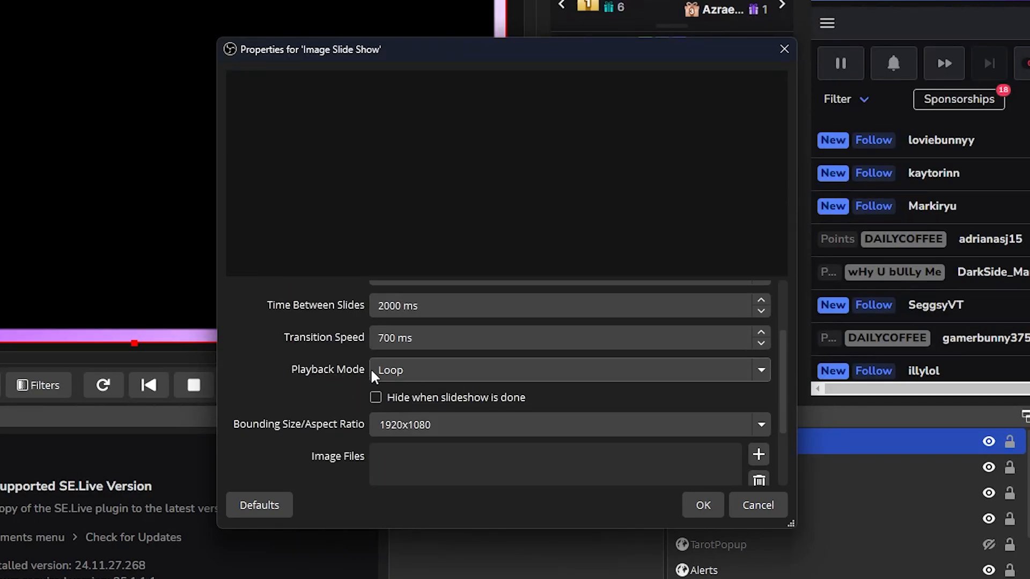
pyautogui.click(757, 505)
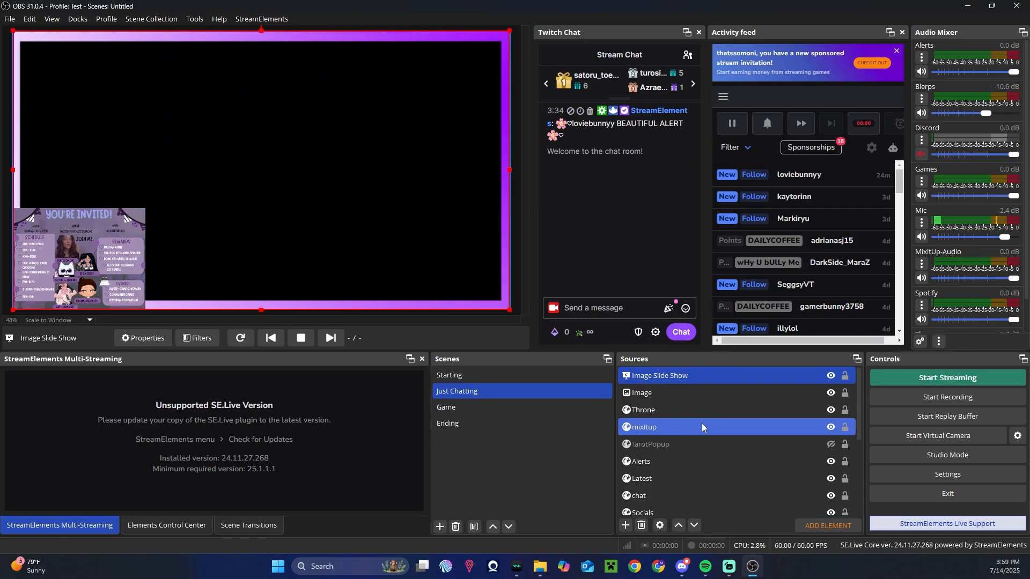
# Look up the Media Source type among the sources that can be added to the Just Chatting scene.
pyautogui.click(625, 526)
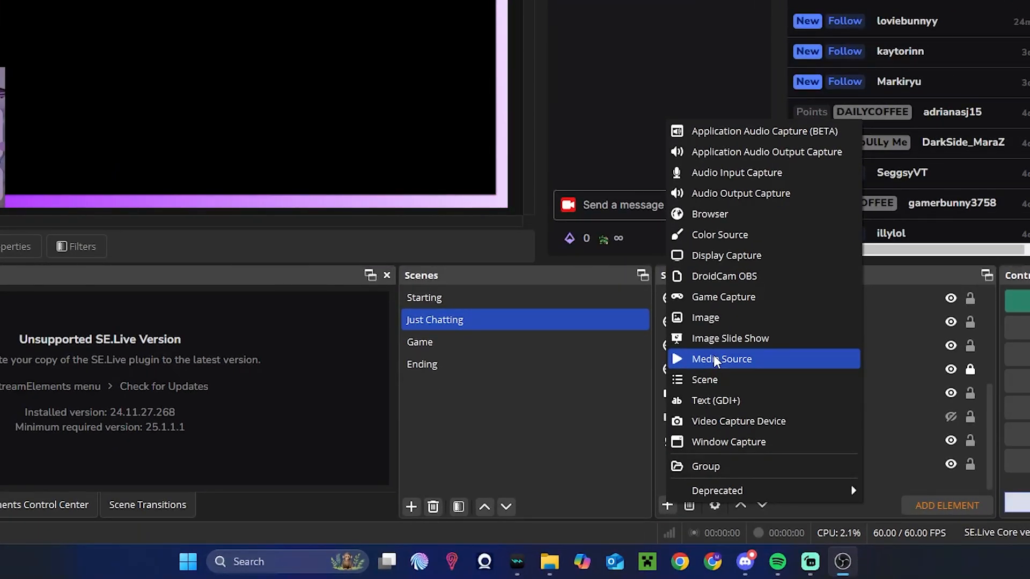
pyautogui.click(715, 359)
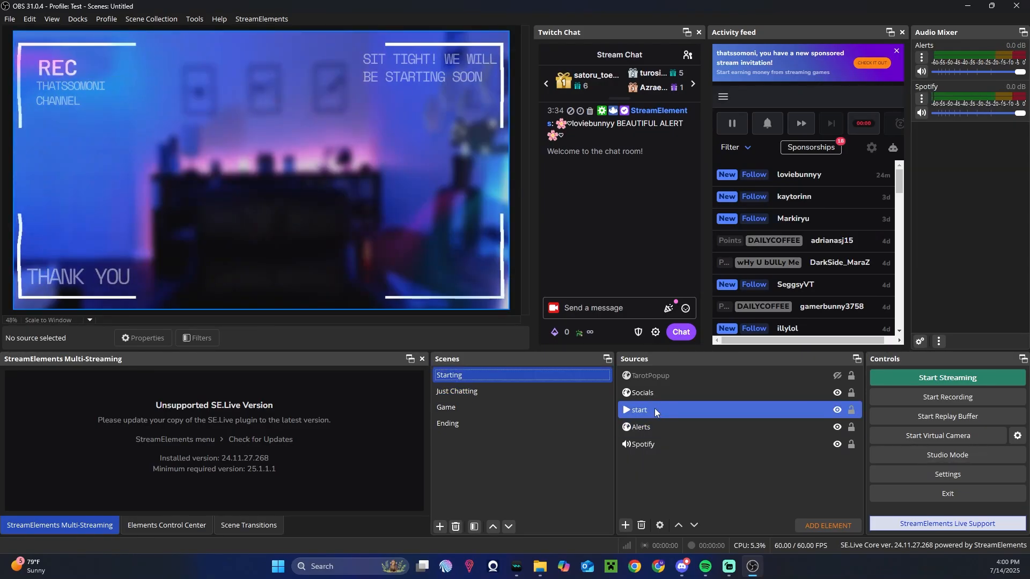
# In the properties of the start media source in the Starting scene, enable Close file when inactive and apply the change.
pyautogui.rightClick(654, 409)
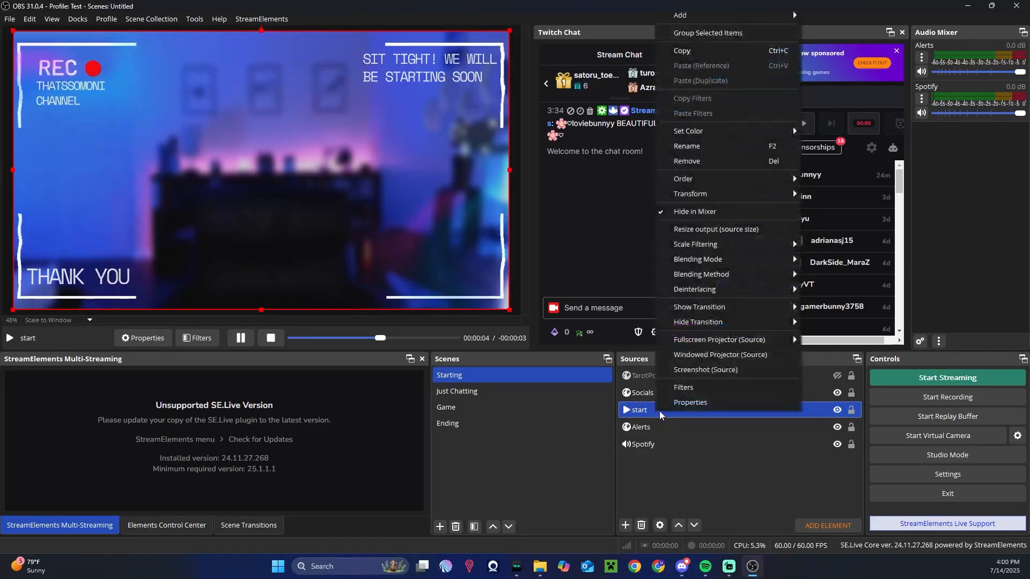
pyautogui.click(688, 404)
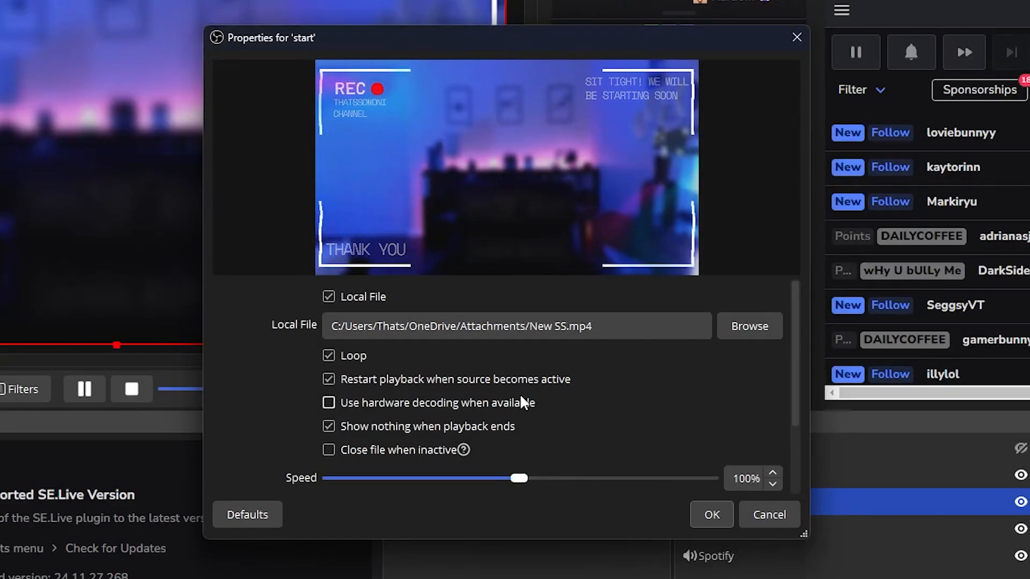
pyautogui.scroll(-3, 329, 435)
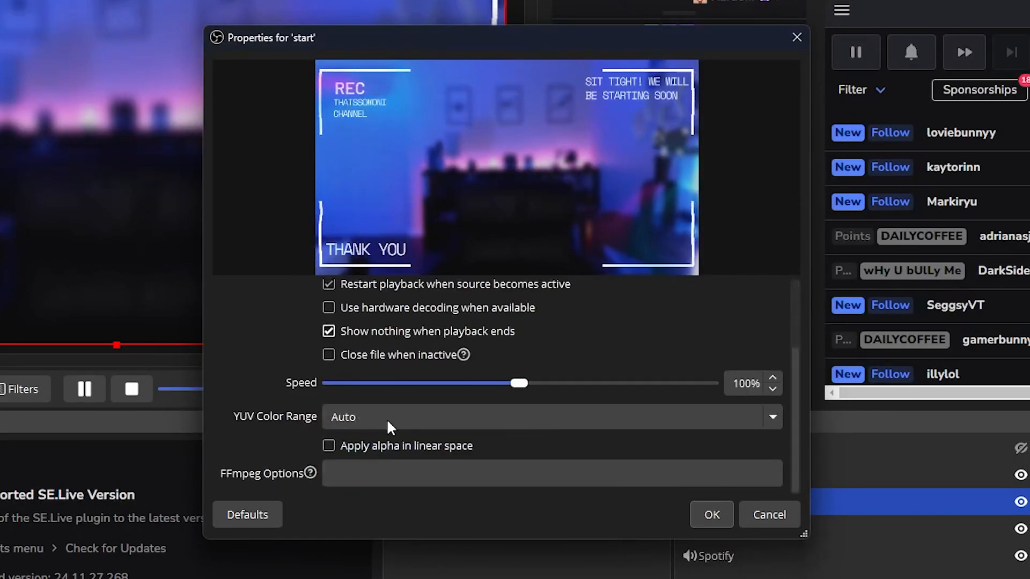
pyautogui.click(328, 357)
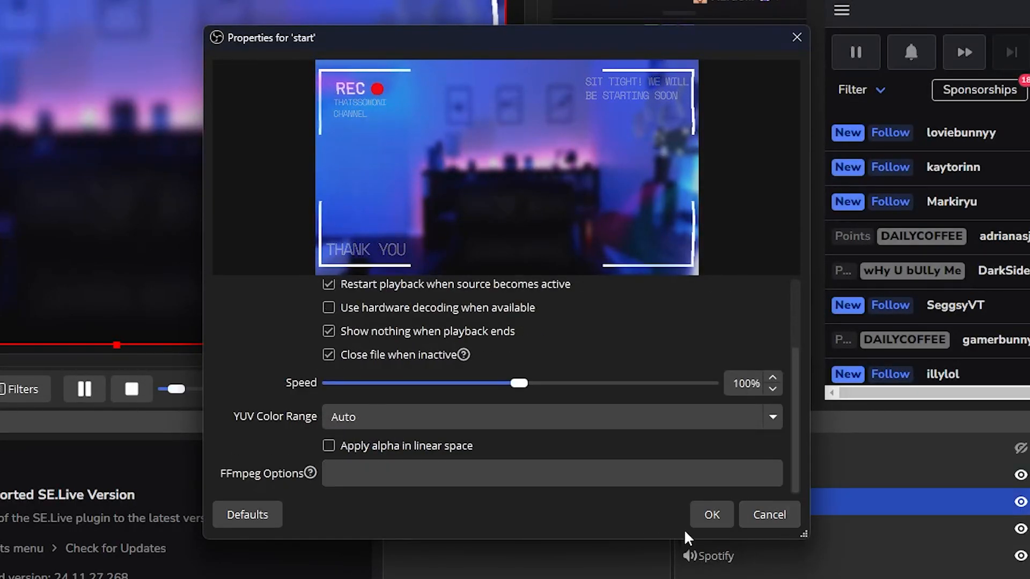
pyautogui.click(713, 515)
# Look up the Group type among the addable sources, and expand the Game scene's Audio group to examine the sources it contains.
pyautogui.click(624, 519)
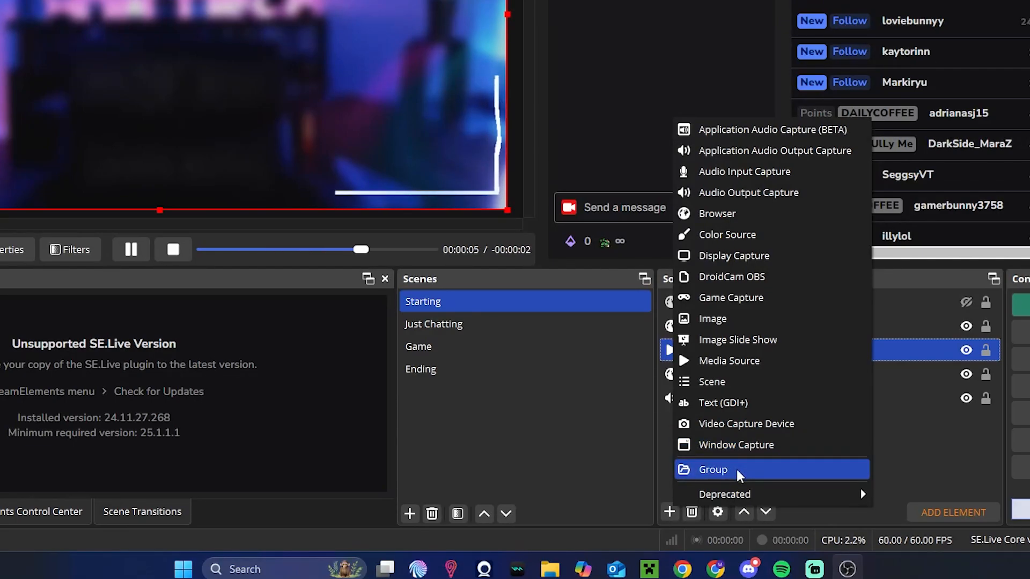
pyautogui.click(474, 398)
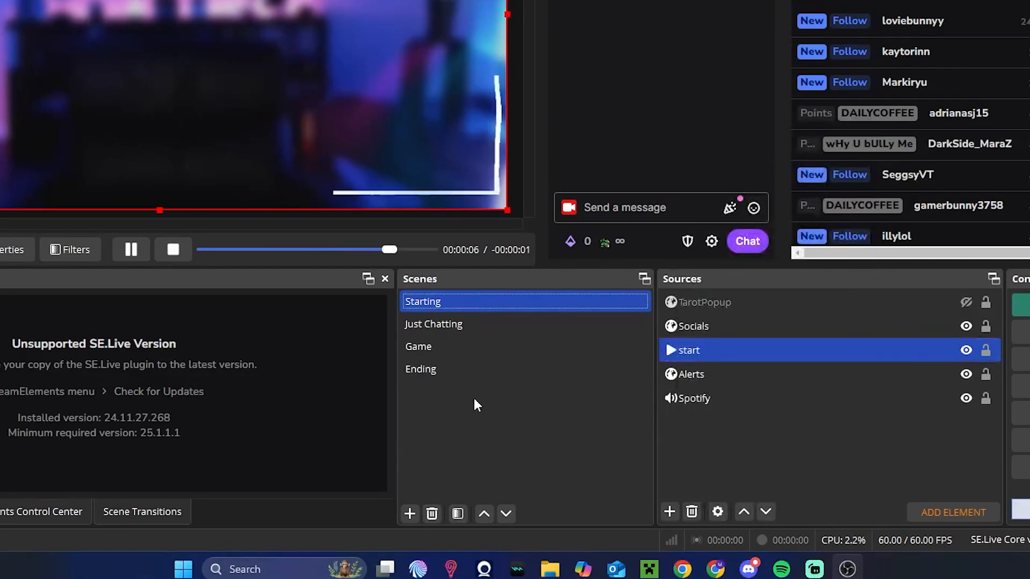
pyautogui.click(443, 349)
pyautogui.click(668, 420)
pyautogui.scroll(-2, 785, 429)
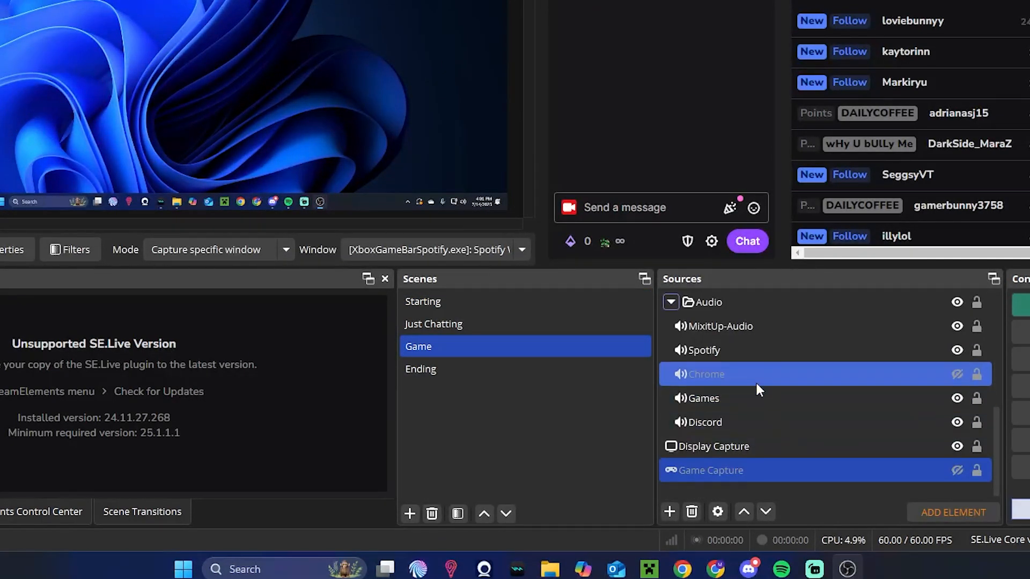